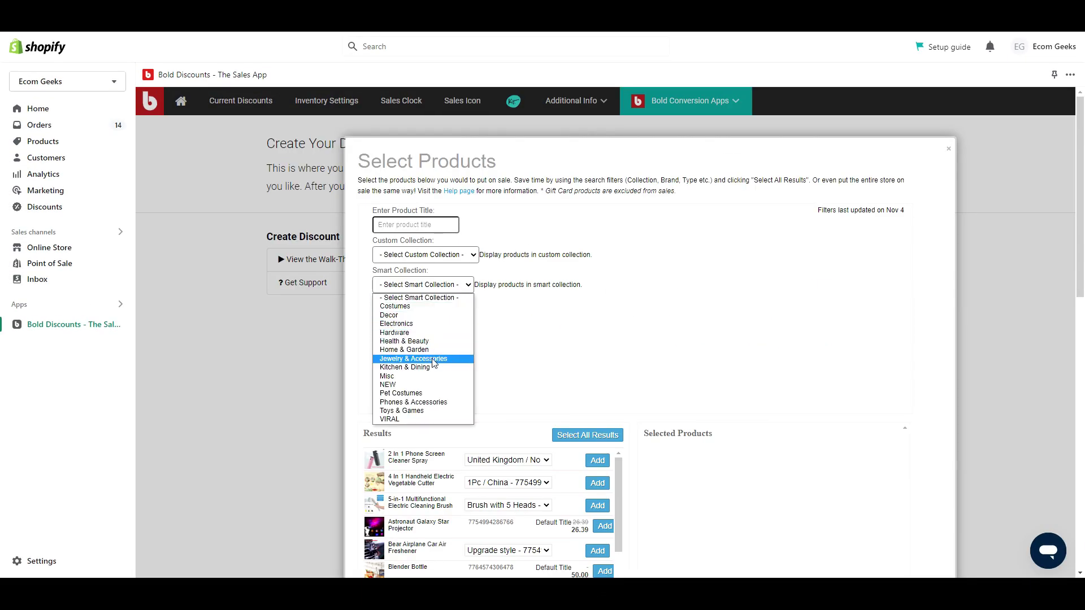
Filter the sale products to the Toys & Games smart collection and search.
{"action": "left_click", "coordinate": [421, 411]}
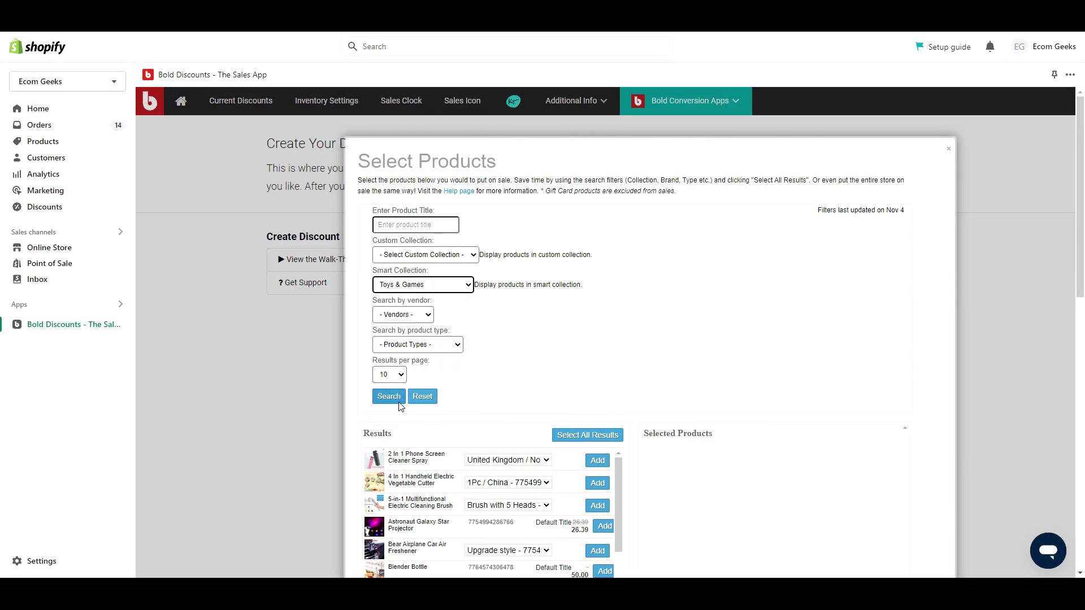
{"action": "left_click", "coordinate": [399, 402]}
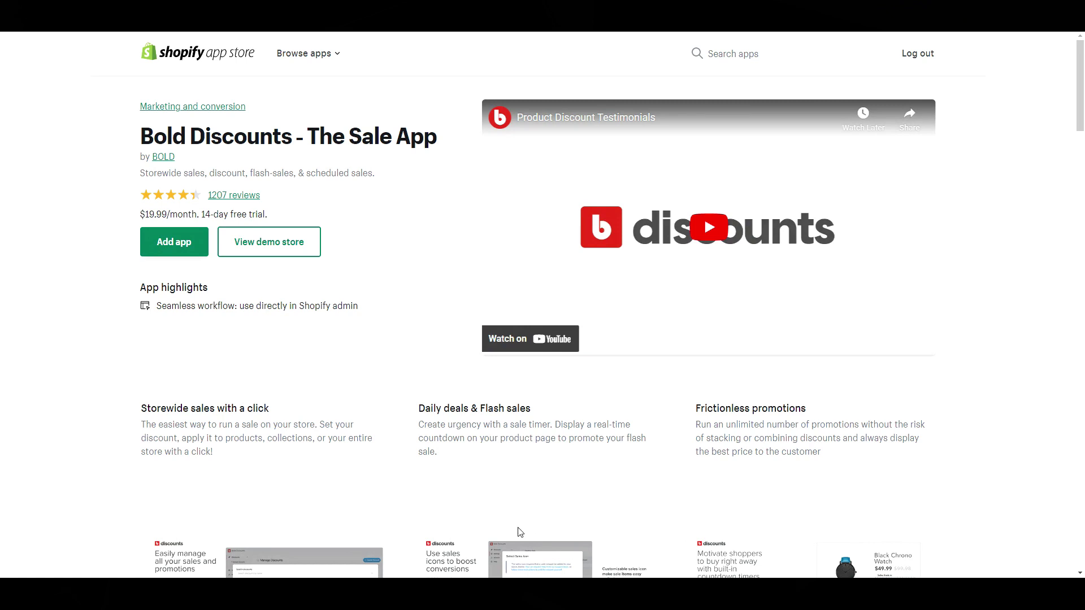
Install Bold Discounts – The Sales App and approve its 14-day trial using PayPal.
{"action": "left_click", "coordinate": [190, 249]}
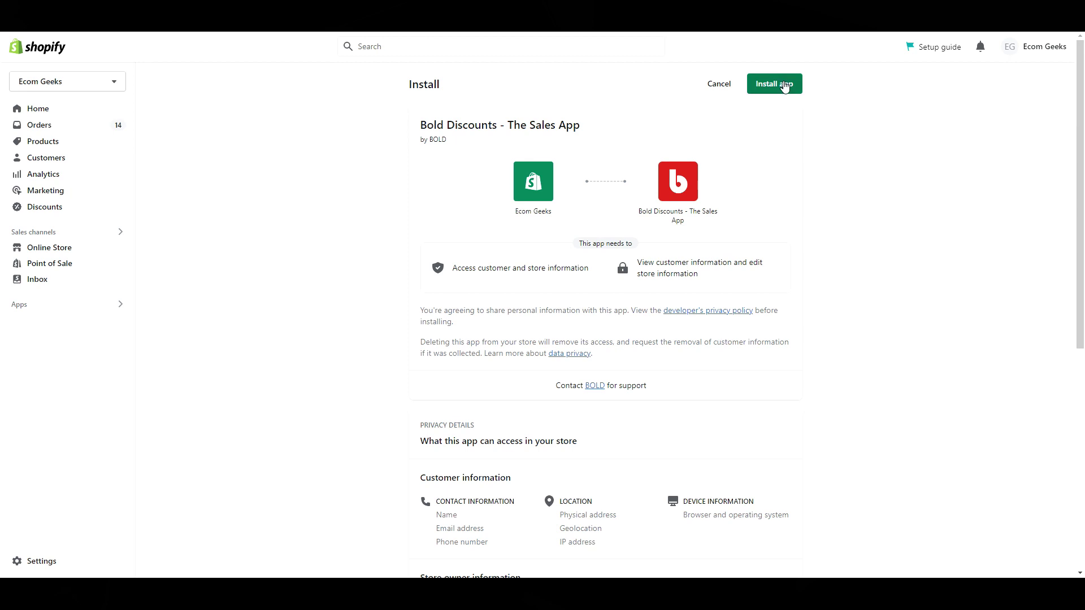
{"action": "left_click", "coordinate": [784, 90]}
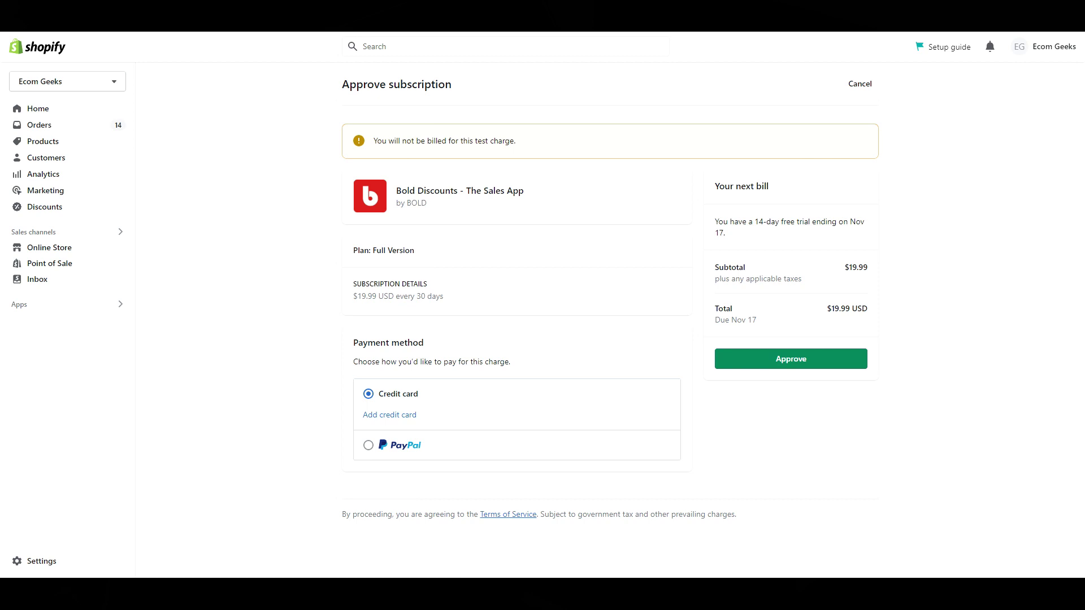
{"action": "left_click", "coordinate": [417, 452]}
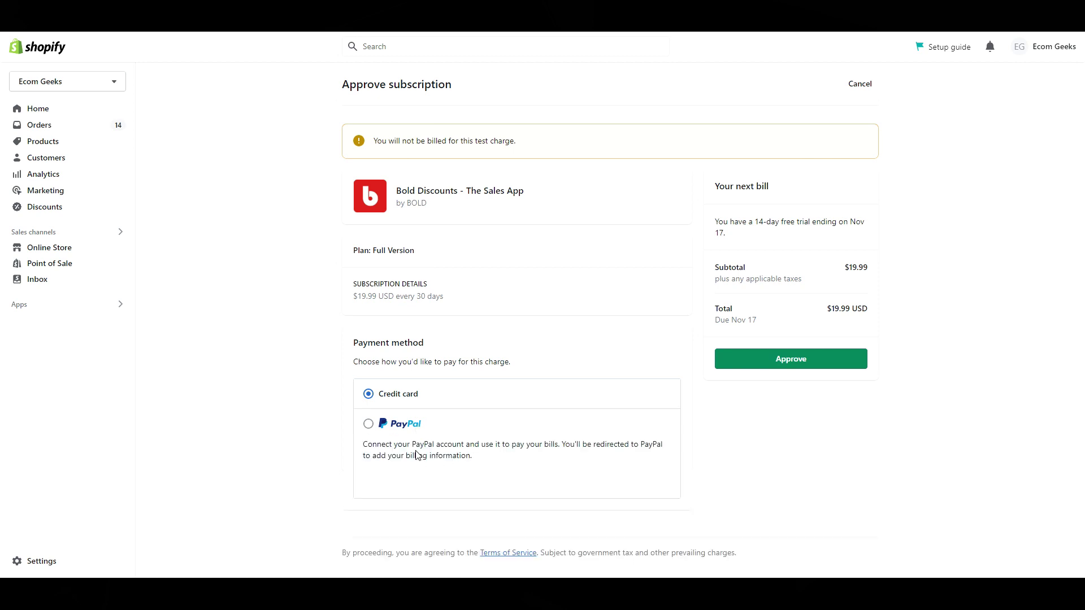
{"action": "left_click", "coordinate": [819, 365]}
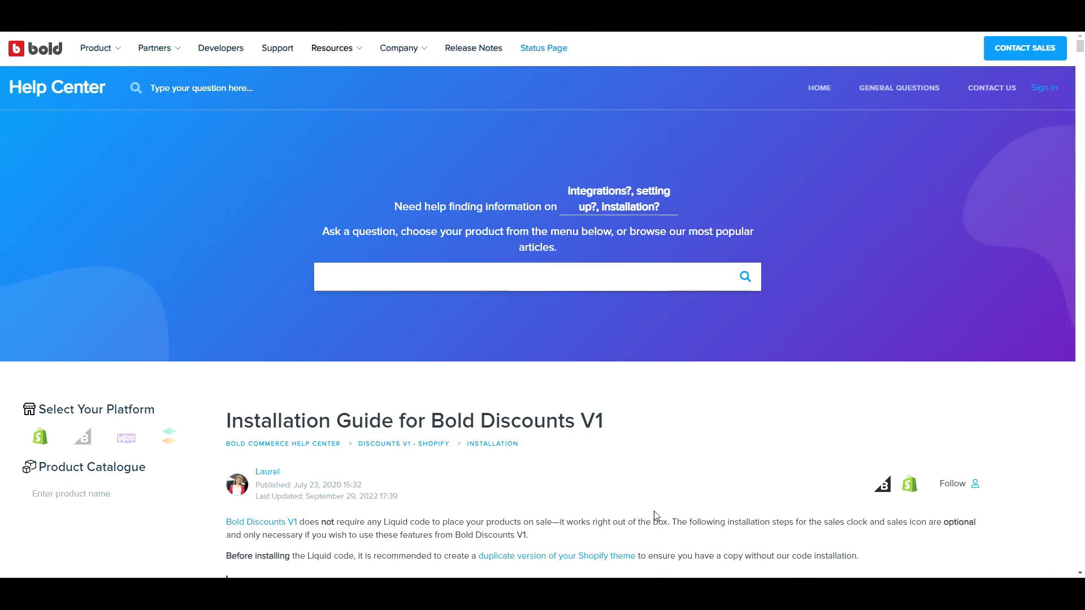
Scroll down the Bold Discounts V1 Installation Guide in the Help Center.
{"action": "scroll", "coordinate": [654, 516], "scroll_direction": "down", "scroll_amount": 9}
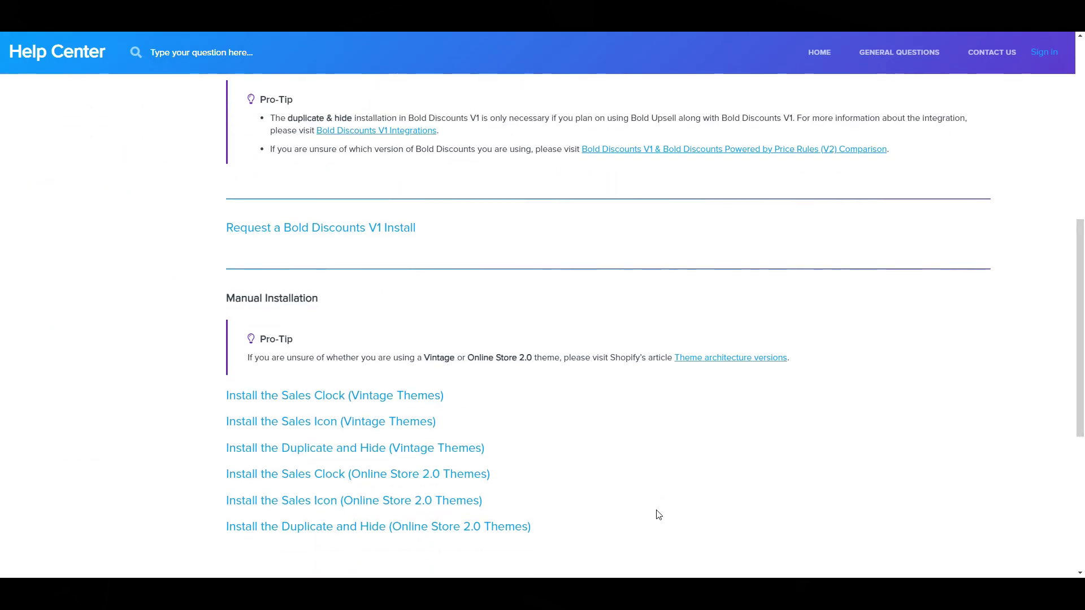
Expand 'Install the Sales Clock (Online Store 2.0 Themes)' under Manual Installation.
{"action": "scroll", "coordinate": [658, 515], "scroll_direction": "down", "scroll_amount": 1}
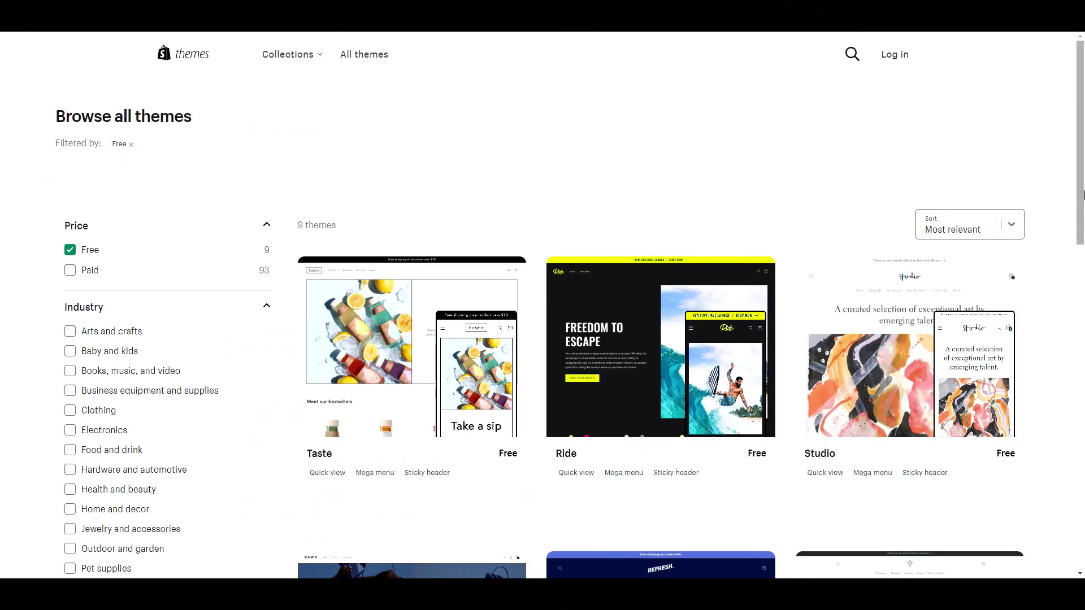
{"action": "left_click_drag", "start_coordinate": [1084, 195], "coordinate": [1084, 387]}
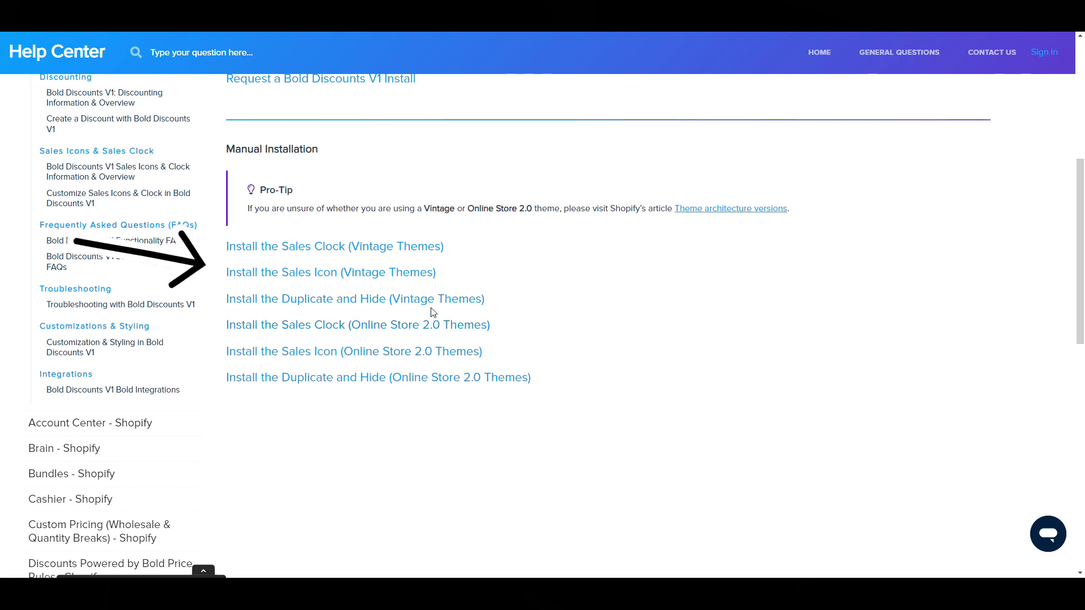
{"action": "left_click", "coordinate": [432, 327]}
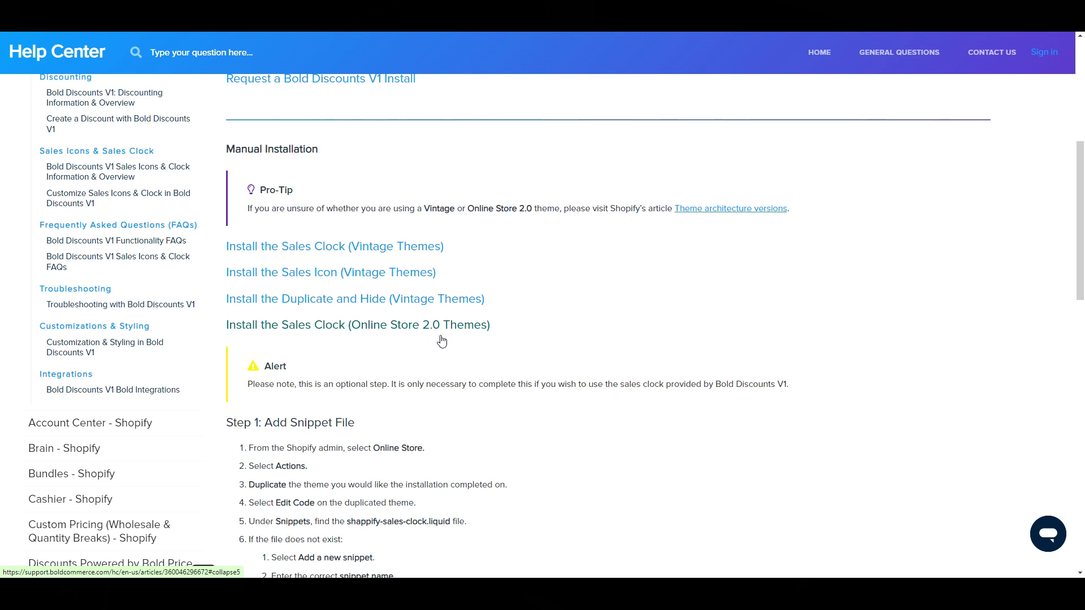
{"action": "left_click_drag", "start_coordinate": [1077, 254], "coordinate": [1077, 296]}
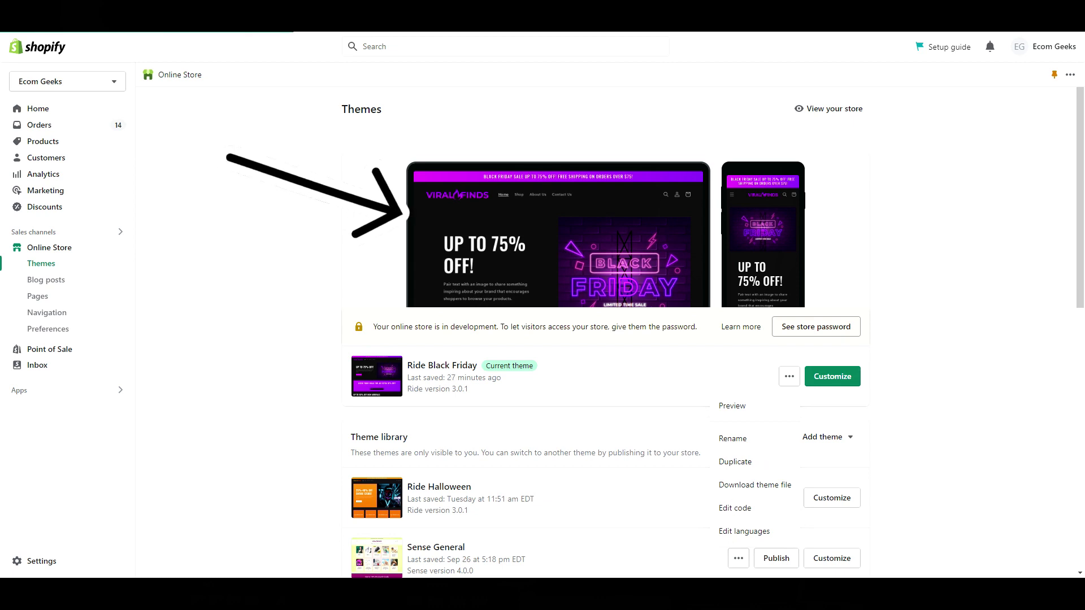
Duplicate the Ride Black Friday theme and open the Copy of Ride Black Friday actions menu.
{"action": "left_click", "coordinate": [736, 462]}
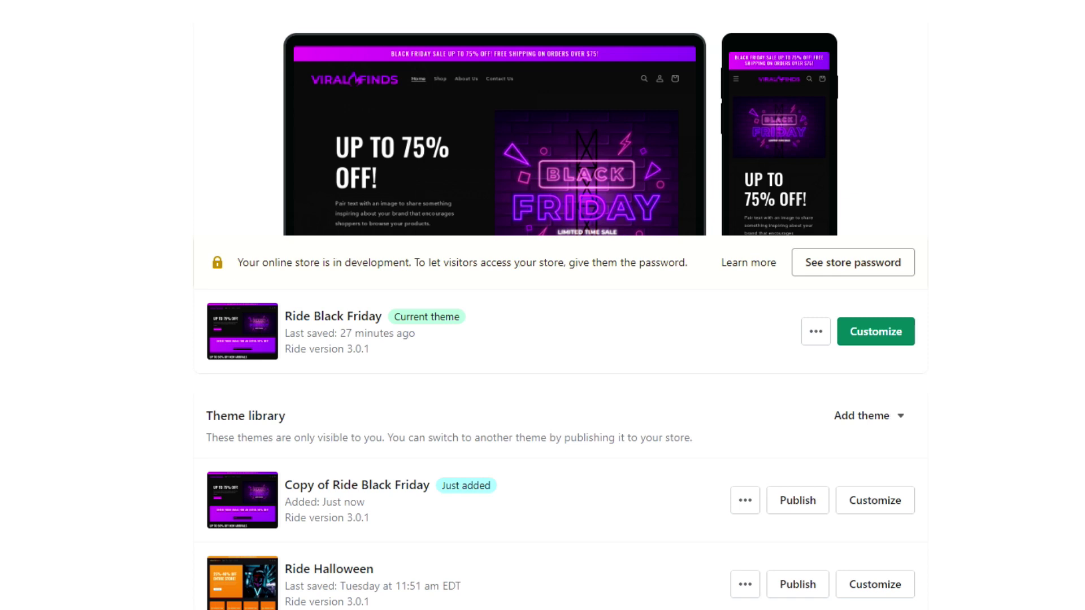
{"action": "left_click", "coordinate": [745, 500]}
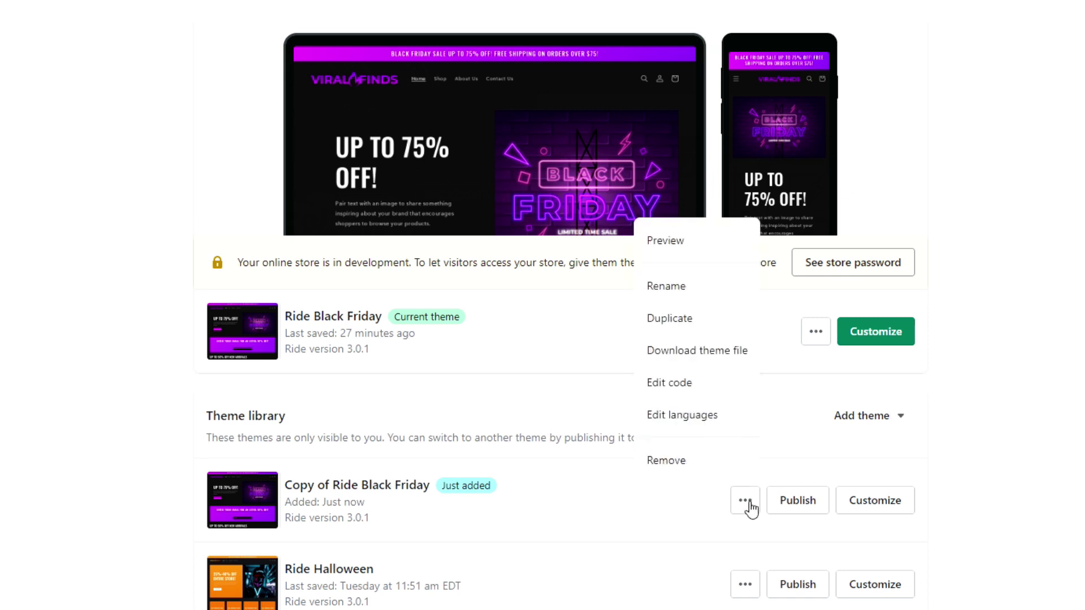
In the theme copy's code, create a new snippet named shappify-sales-clock.
{"action": "left_click", "coordinate": [717, 391]}
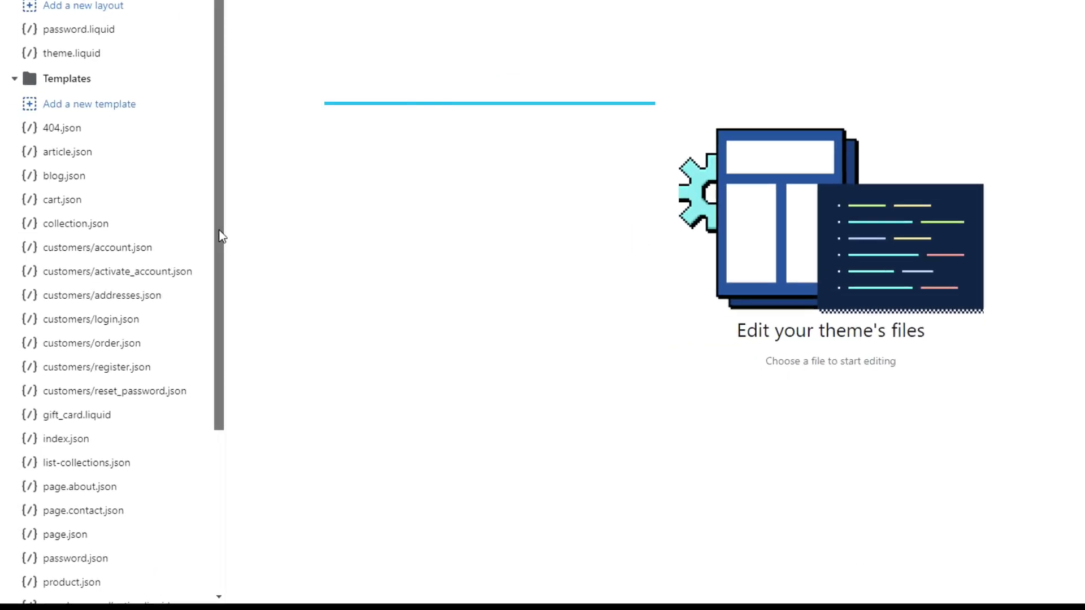
{"action": "left_click_drag", "start_coordinate": [221, 237], "coordinate": [212, 426]}
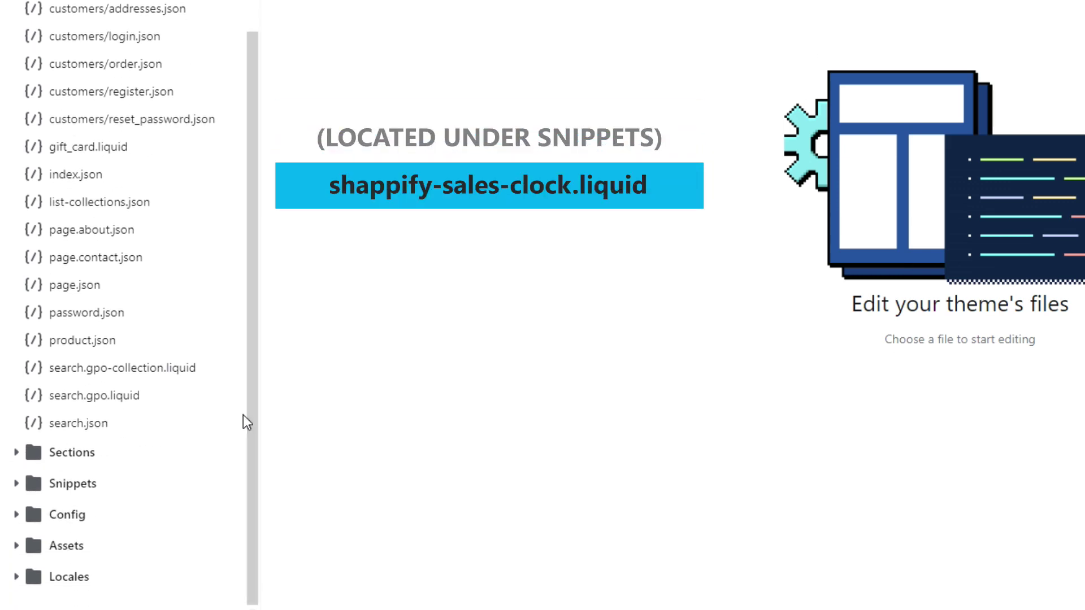
{"action": "left_click", "coordinate": [16, 484]}
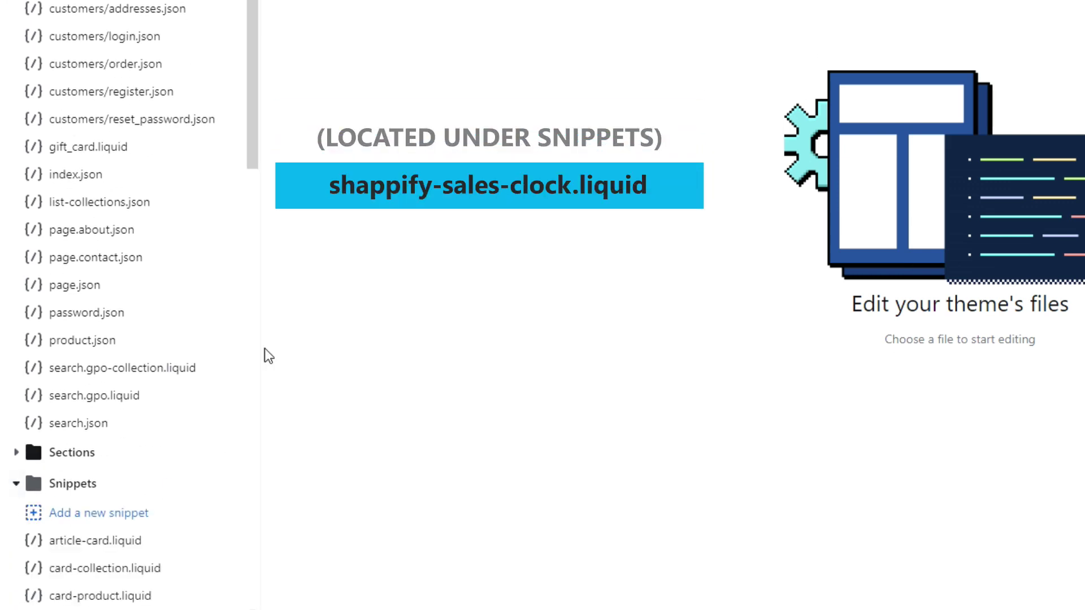
{"action": "scroll", "coordinate": [169, 226], "scroll_direction": "down", "scroll_amount": 7}
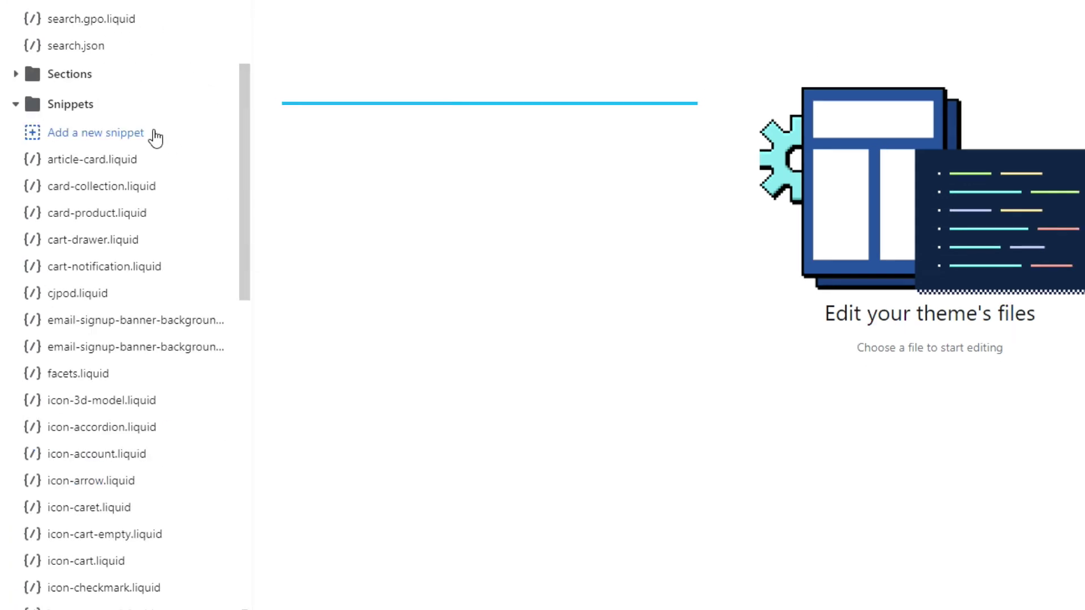
{"action": "left_click", "coordinate": [138, 136]}
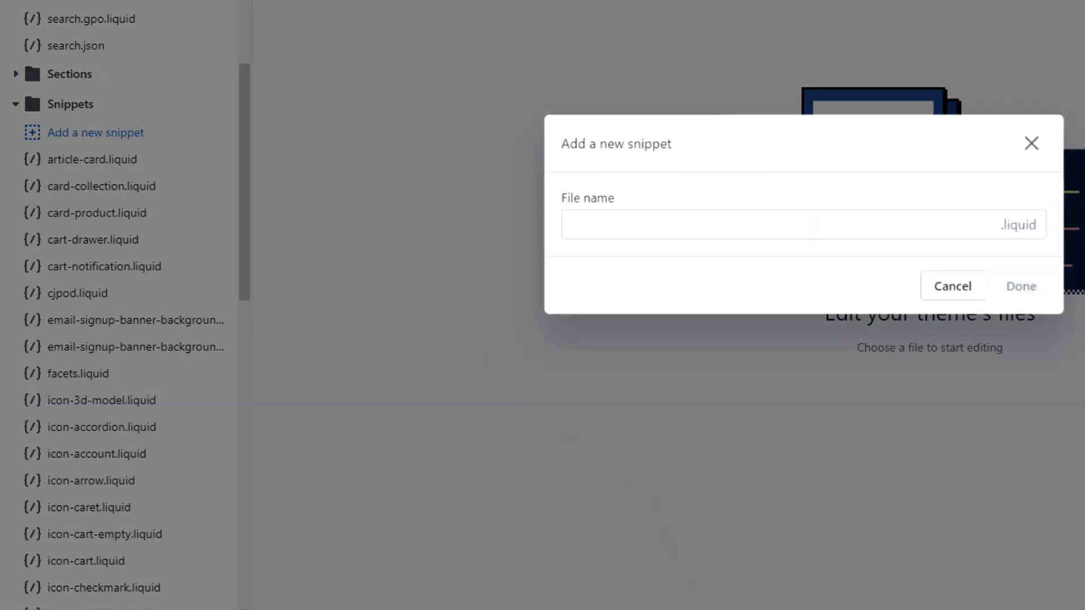
{"action": "left_click", "coordinate": [687, 230]}
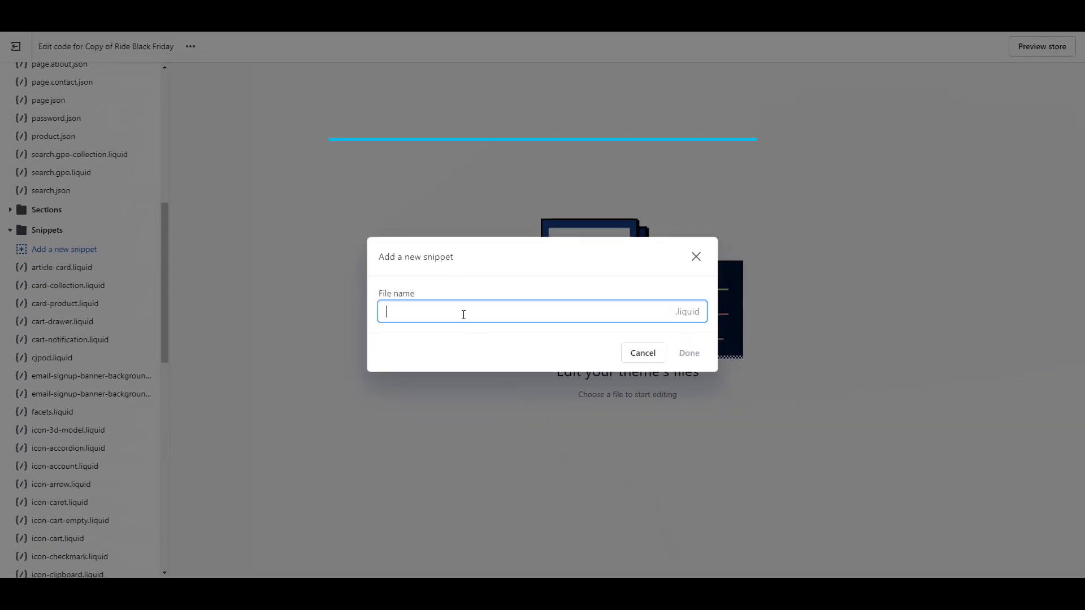
{"action": "type", "text": "shappify-sales-clock"}
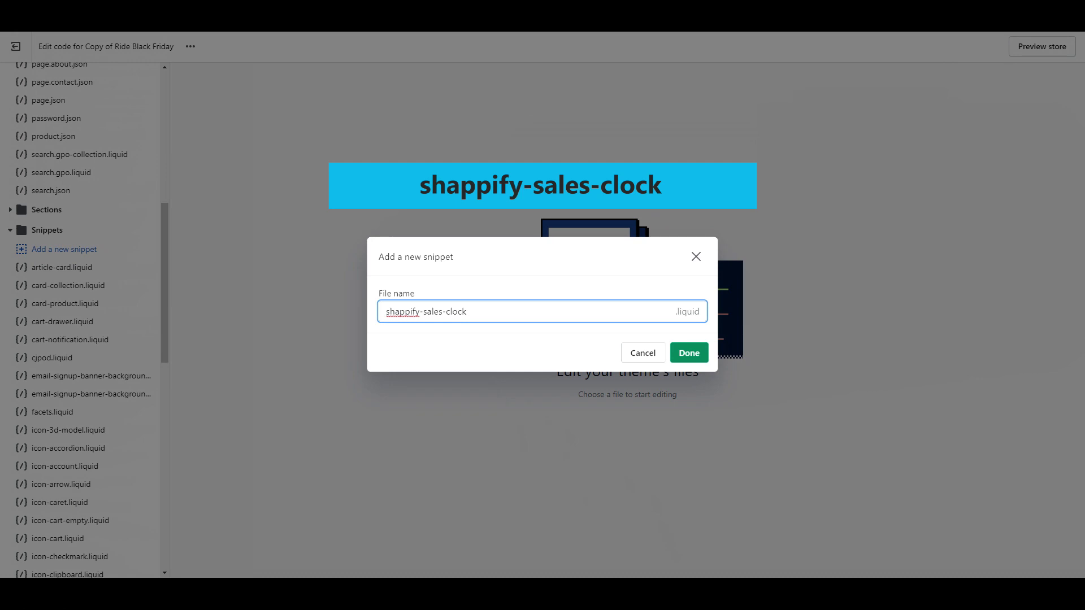
{"action": "left_click", "coordinate": [689, 354]}
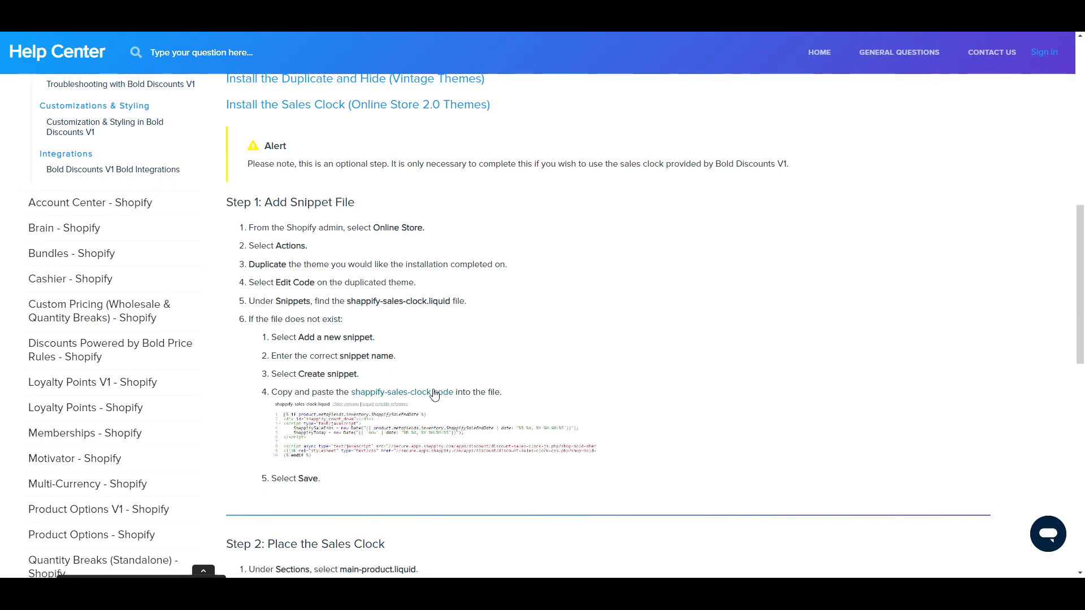
Paste the Help Center's sales clock code into shappify-sales-clock.liquid and save it.
{"action": "left_click", "coordinate": [434, 392]}
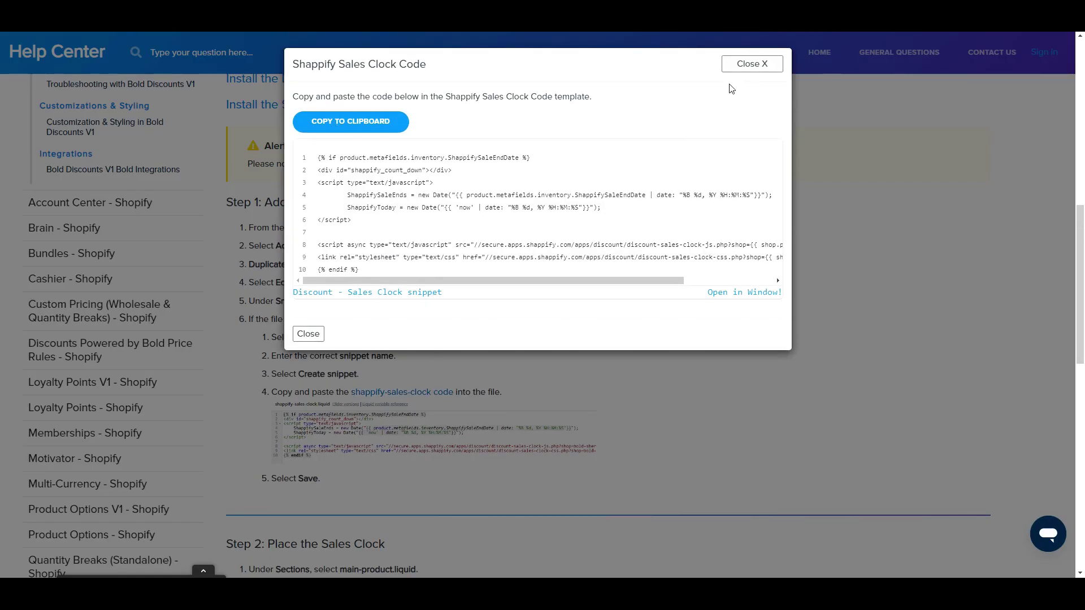
{"action": "left_click", "coordinate": [745, 65]}
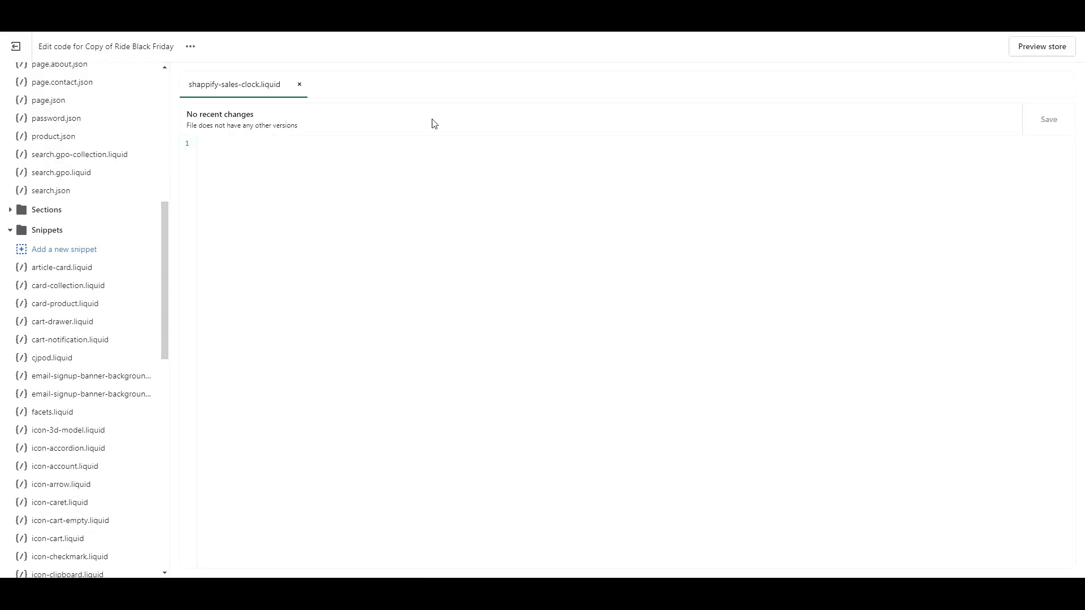
{"action": "type", "text": "{% if product.metafields.inventory.ShappifySaleEndDate %} <div id=\"shappify_count_down\"></div> <script type=\"text/javascript\">     ShappifySaleEnds = new Date(\"{{ product.metafields.inventory.ShappifySaleEndDate | date: \"%B %d, %Y %H:%M:%S\"}}\");     ShappifyToday = new Date(\"{{ 'now' | date: \"%B %d, %Y %H:%M:%S\"}}\"); </script>  <script async type=\"text/javascript\" src=\"//secure.apps.shappify.com/apps/discount/discount-sales-clock-js.php?shop={{ shop.permanent_domain }}\"></script> <link rel=\"stylesheet\" type=\"text/css\" href=\"//secure.apps.shappify.com/apps/discount/discount-sales-clock-css.php?shop={{ shop.permanent_domain }}\" /> {% endif %}"}
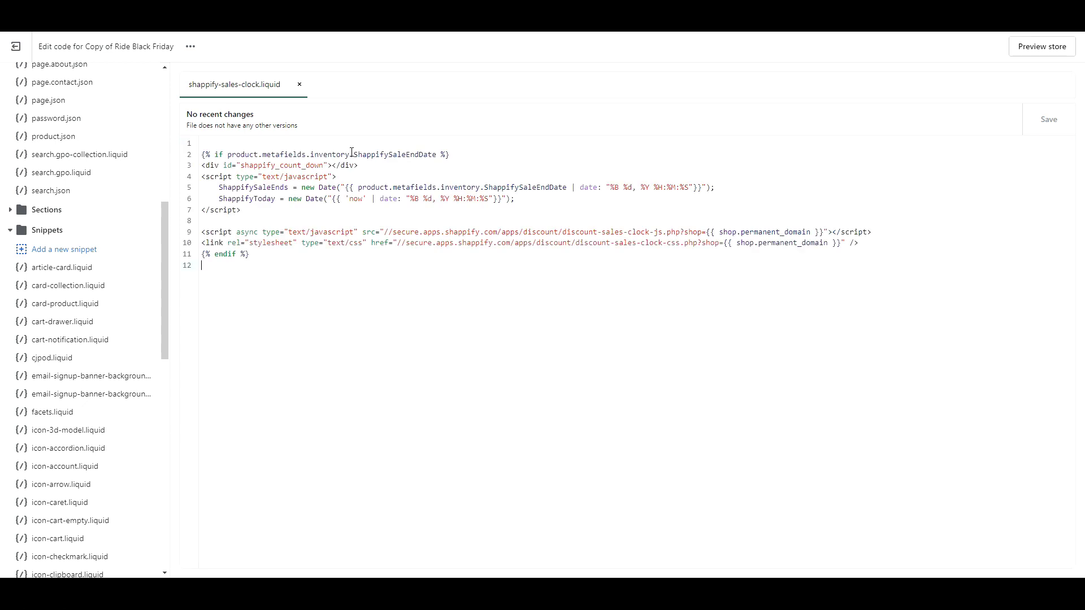
{"action": "left_click", "coordinate": [1047, 122]}
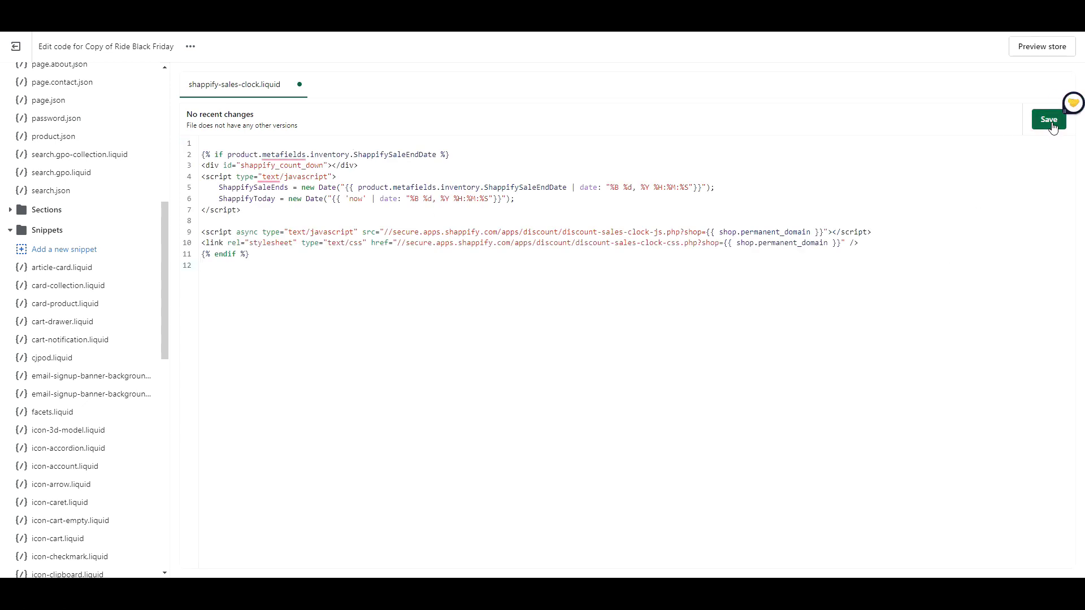
{"action": "left_click", "coordinate": [10, 211]}
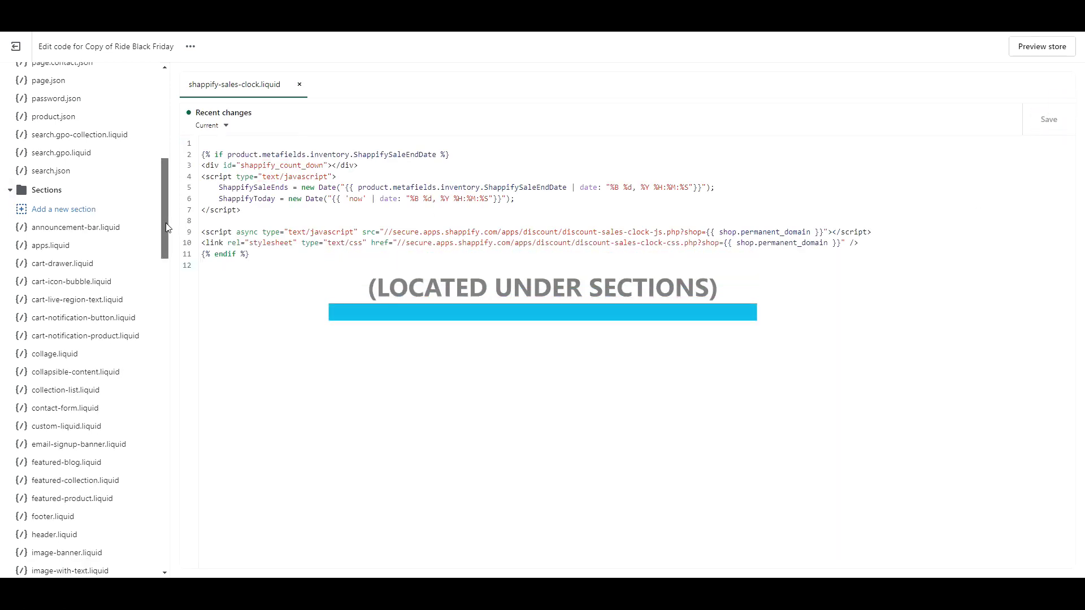
Open main-product.liquid and copy the sales clock render tag from the help article.
{"action": "left_click_drag", "start_coordinate": [161, 232], "coordinate": [144, 326]}
{"action": "left_click", "coordinate": [59, 385]}
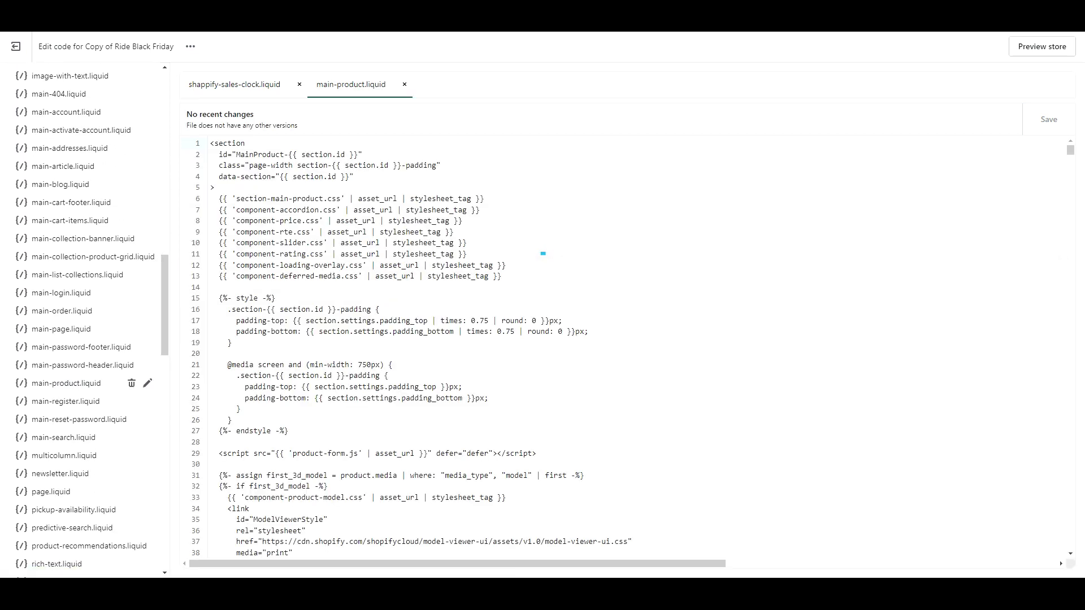
{"action": "key", "text": "ctrl+Tab"}
{"action": "left_click_drag", "start_coordinate": [427, 245], "coordinate": [266, 257]}
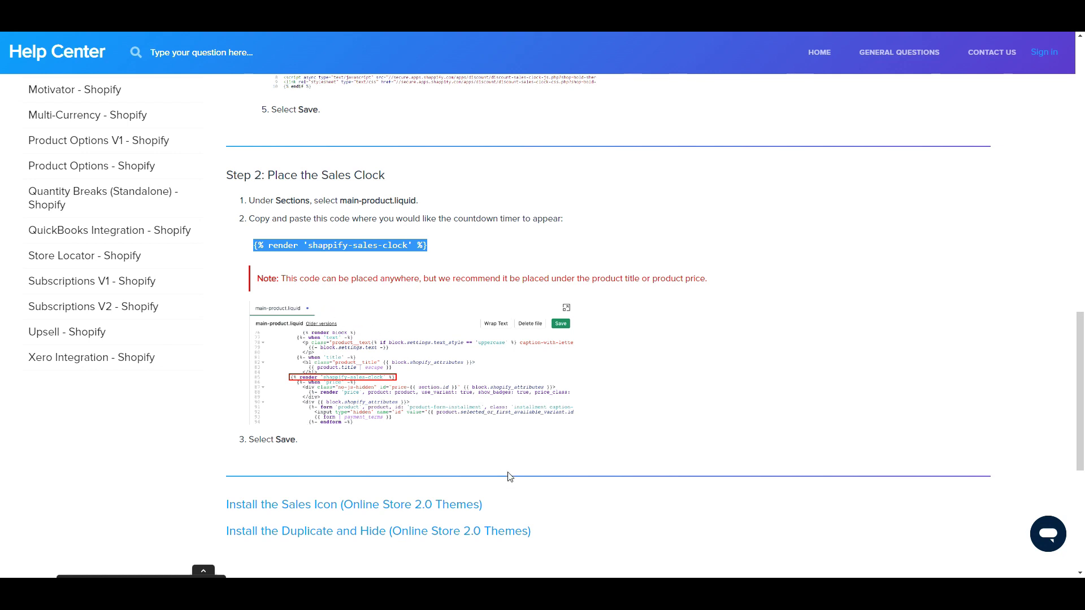
{"action": "key", "text": "ctrl+Tab"}
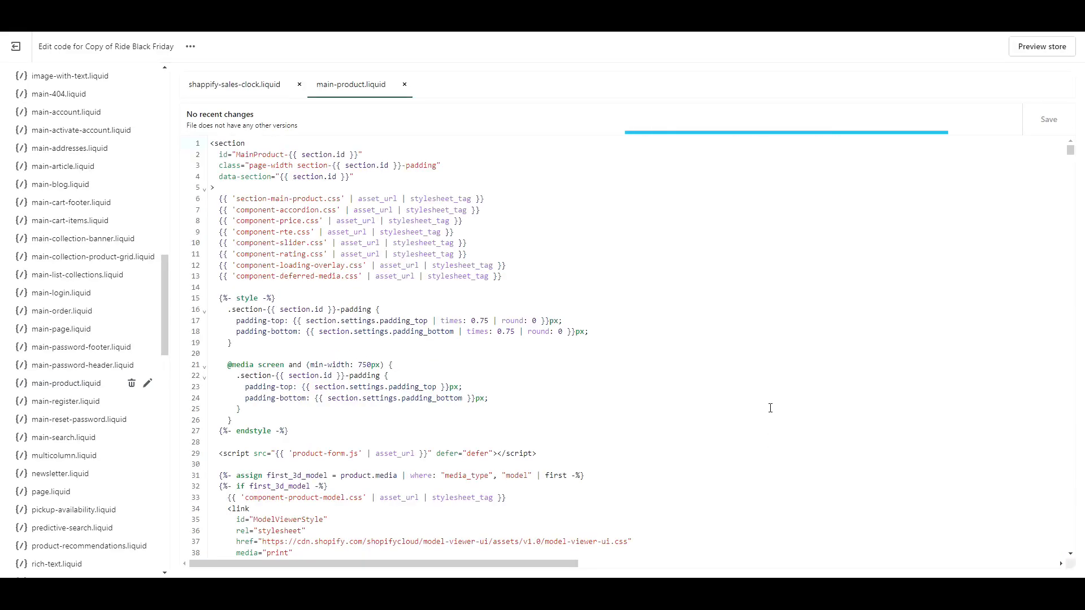
Insert {% render 'shappify-sales-clock' %} at line 335 below the product title and save.
{"action": "scroll", "coordinate": [770, 415], "scroll_direction": "down", "scroll_amount": 9}
{"action": "scroll", "coordinate": [770, 415], "scroll_direction": "down", "scroll_amount": 20}
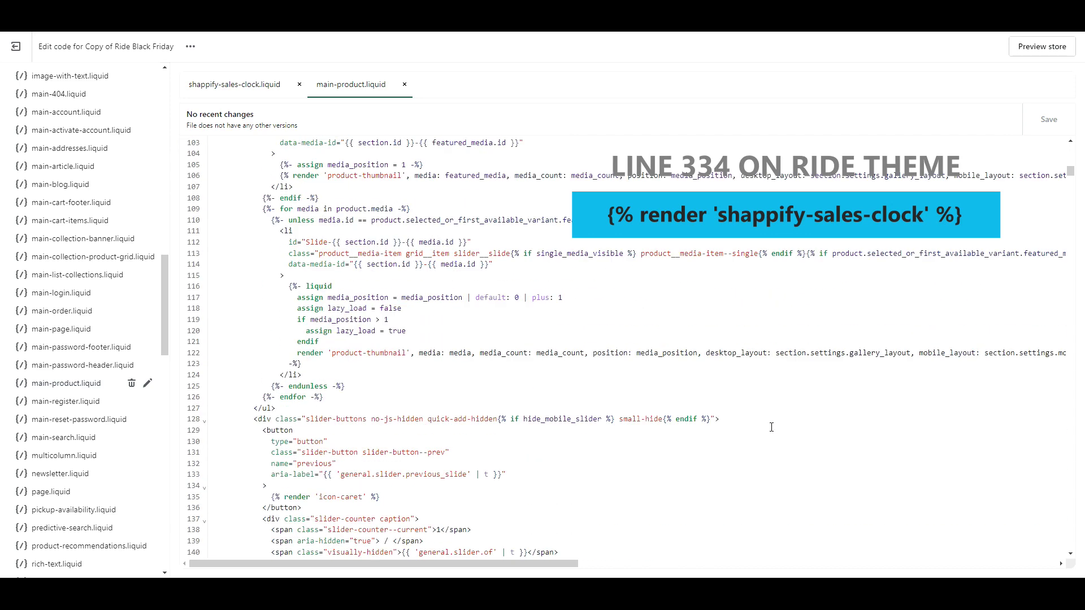
{"action": "scroll", "coordinate": [770, 429], "scroll_direction": "down", "scroll_amount": 12}
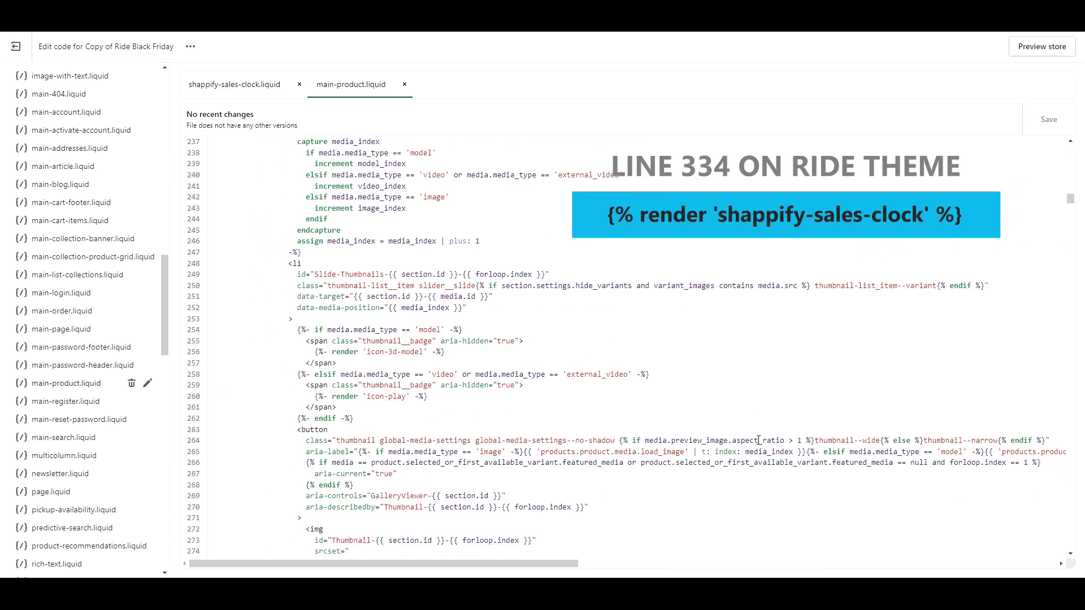
{"action": "scroll", "coordinate": [759, 439], "scroll_direction": "down", "scroll_amount": 8}
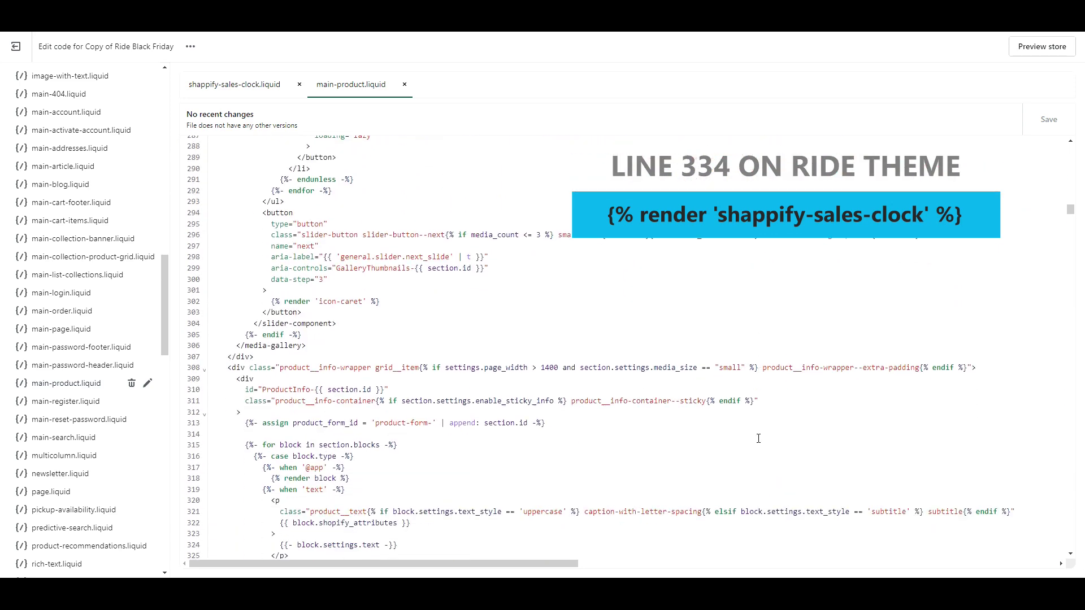
{"action": "scroll", "coordinate": [758, 438], "scroll_direction": "down", "scroll_amount": 3}
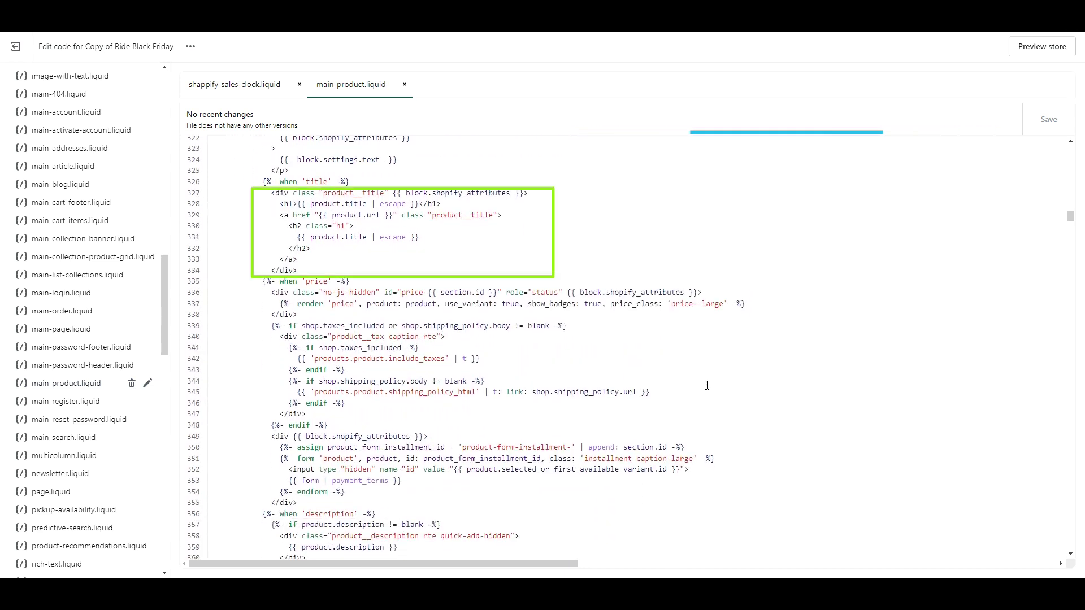
{"action": "key", "text": "Return"}
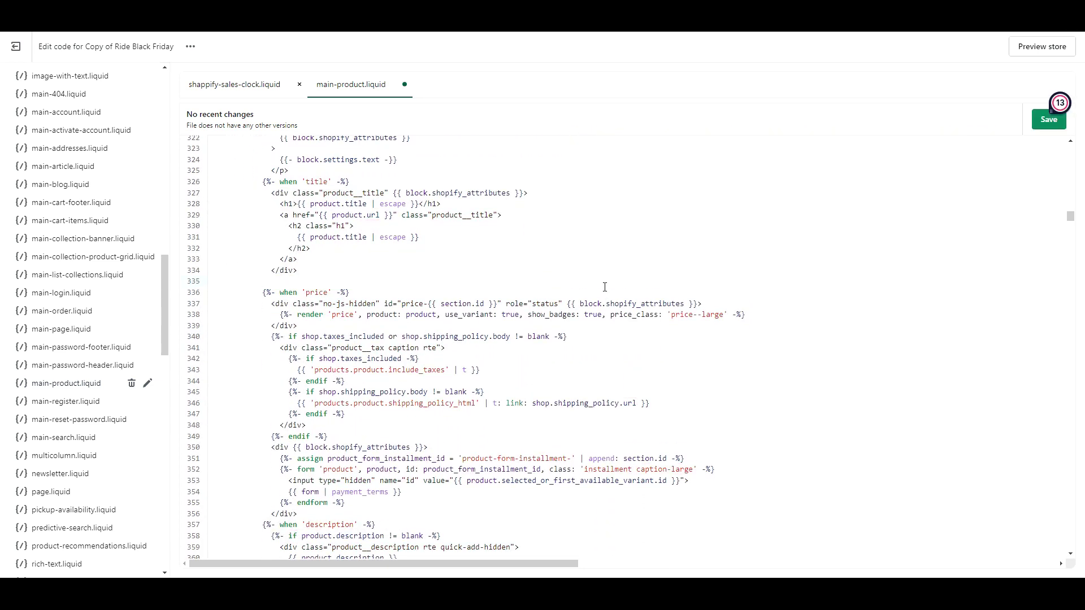
{"action": "type", "text": "{% render 'shappify-sales-clock' %}"}
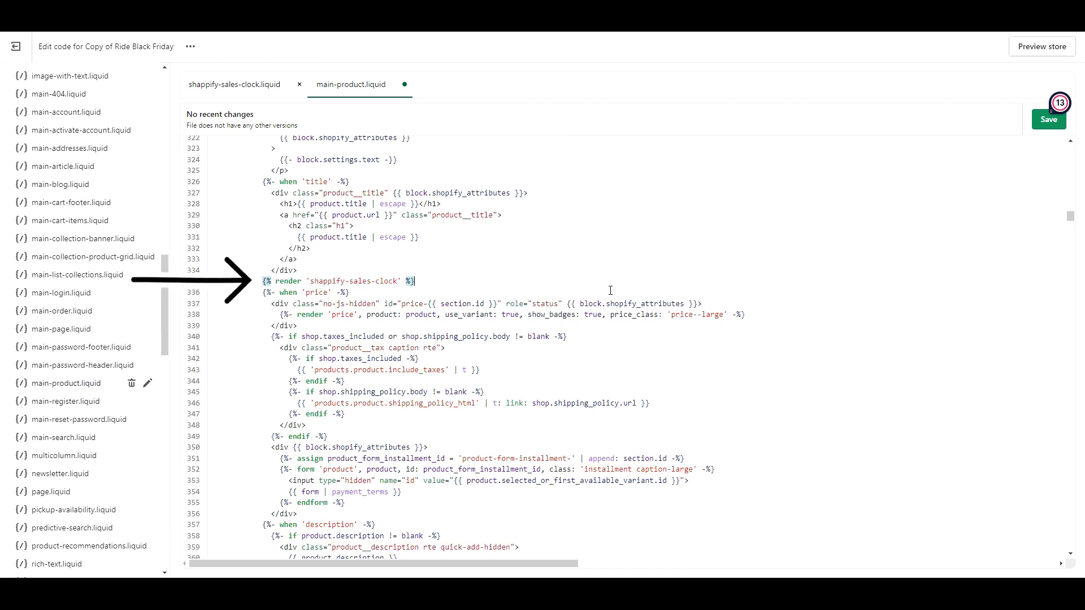
{"action": "left_click", "coordinate": [1048, 121]}
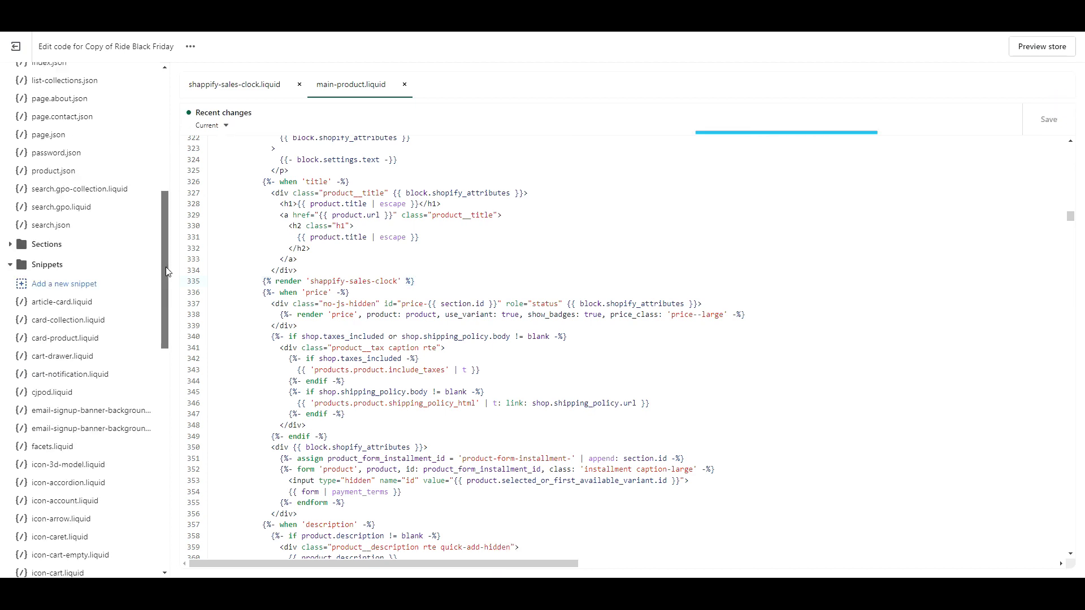
Create and save the shappify-sales-icon-product snippet with Bold's product sale-icon code.
{"action": "left_click_drag", "start_coordinate": [166, 272], "coordinate": [148, 289]}
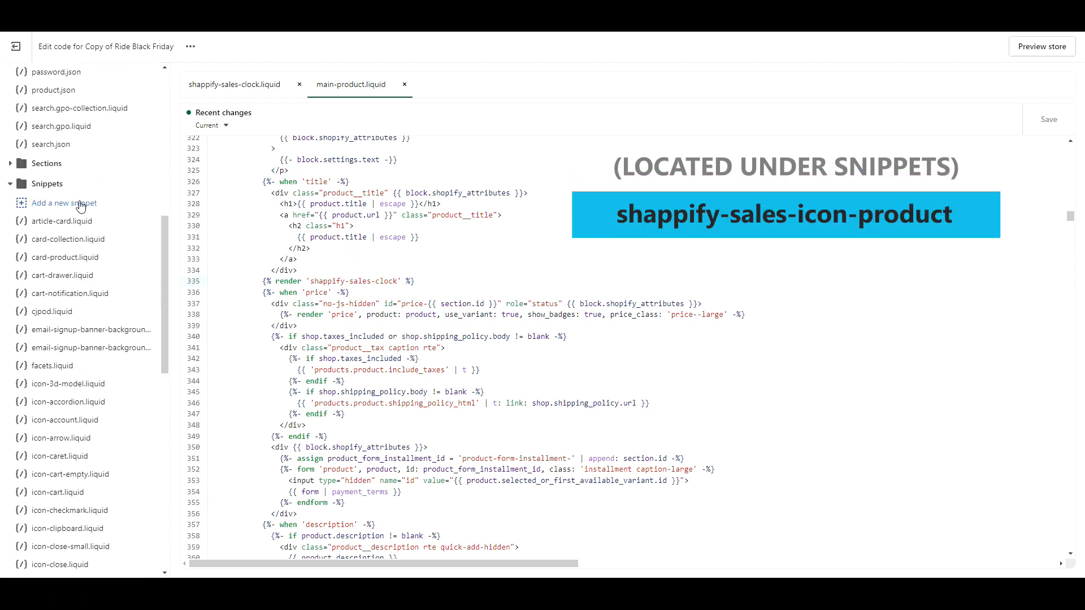
{"action": "left_click", "coordinate": [34, 207]}
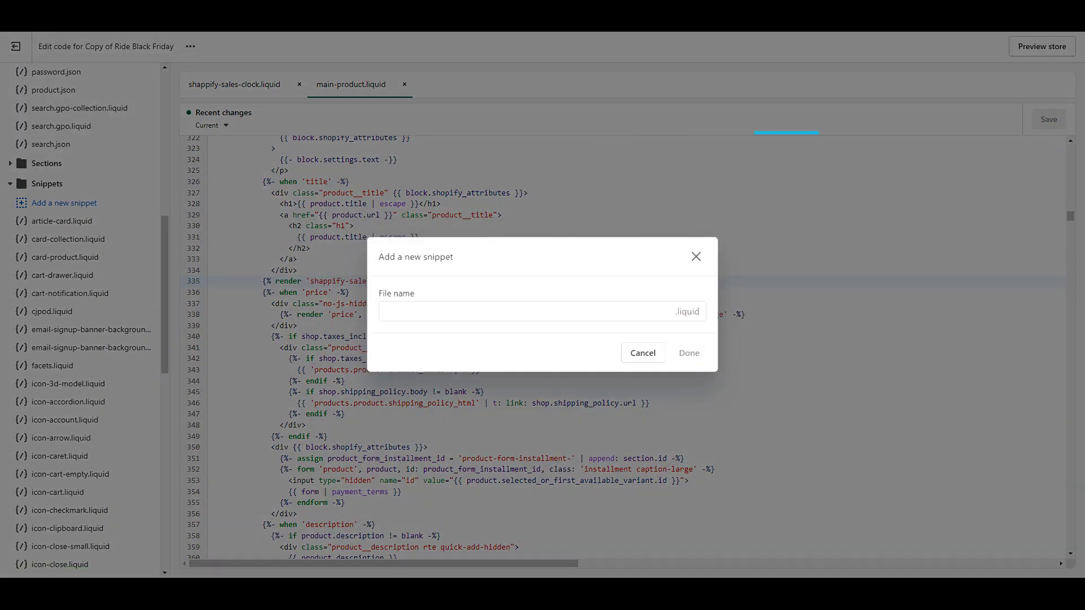
{"action": "left_click", "coordinate": [583, 308]}
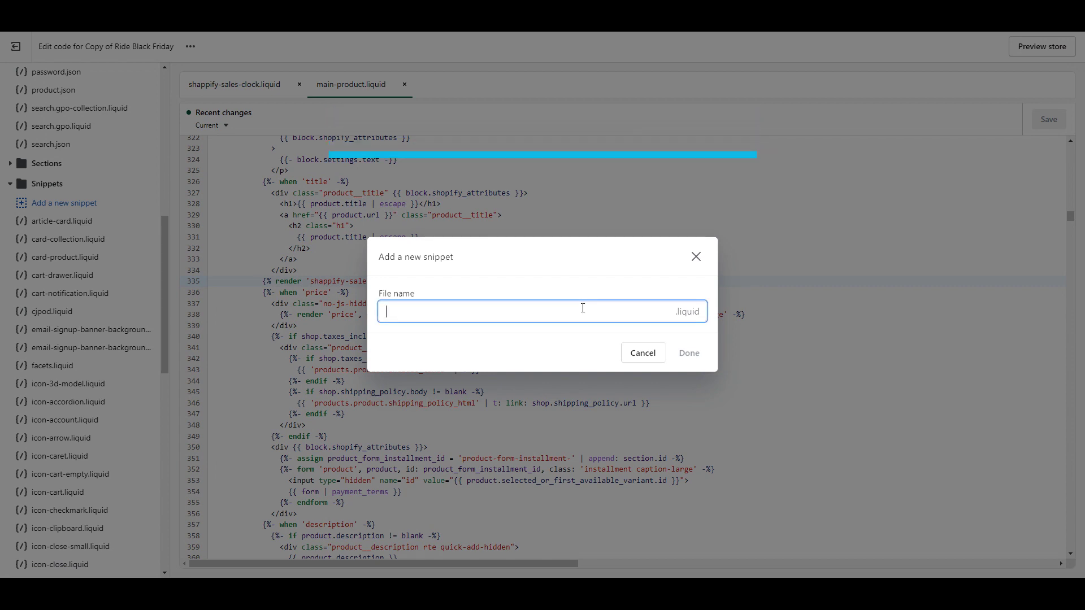
{"action": "type", "text": "shappify-sales-icon-product"}
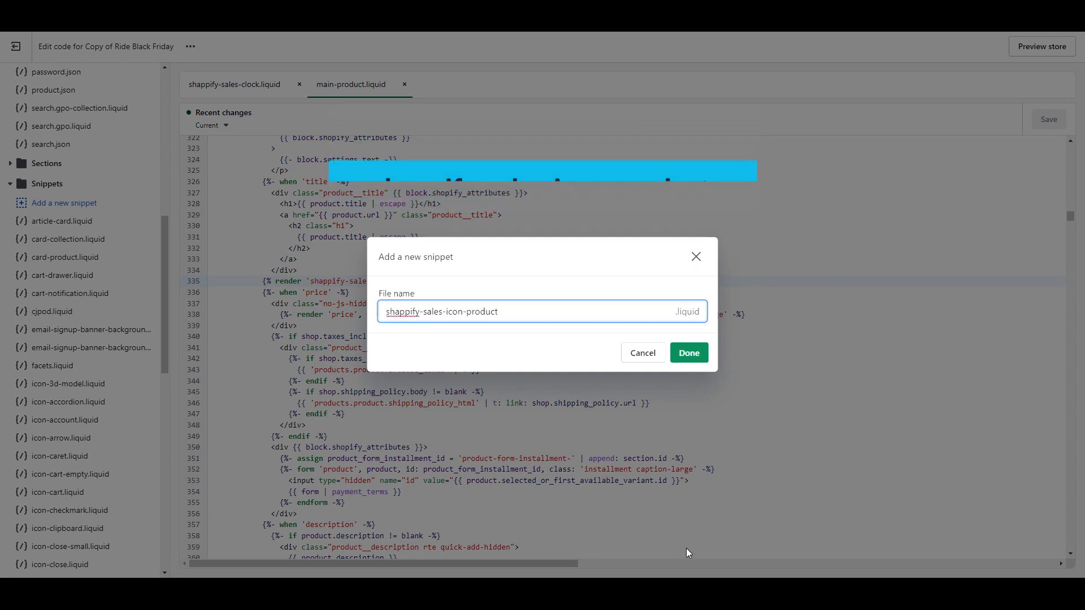
{"action": "left_click", "coordinate": [689, 353]}
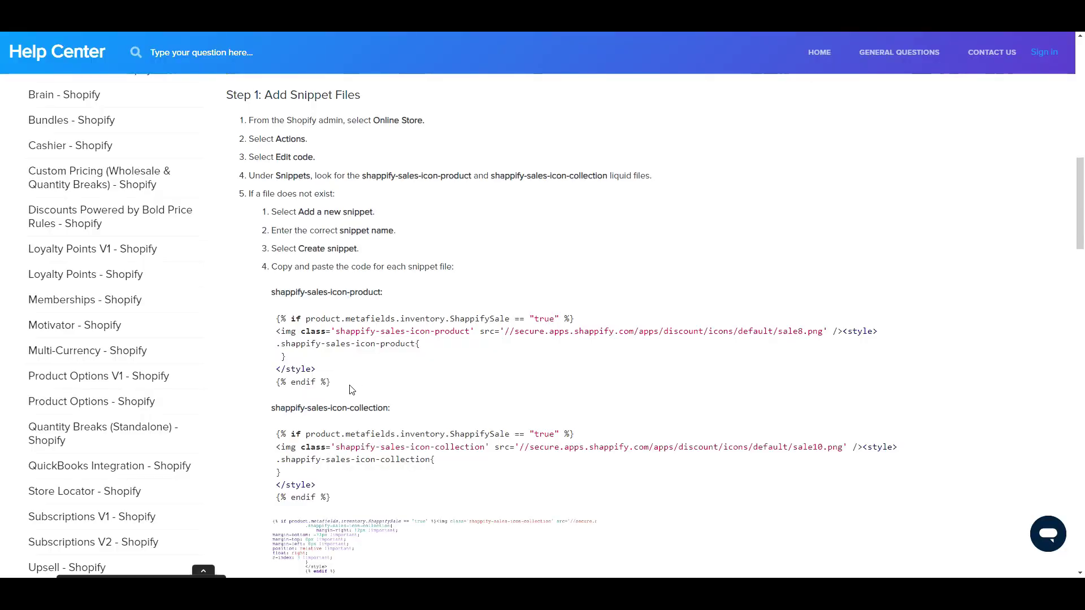
{"action": "left_click_drag", "start_coordinate": [330, 382], "coordinate": [279, 319]}
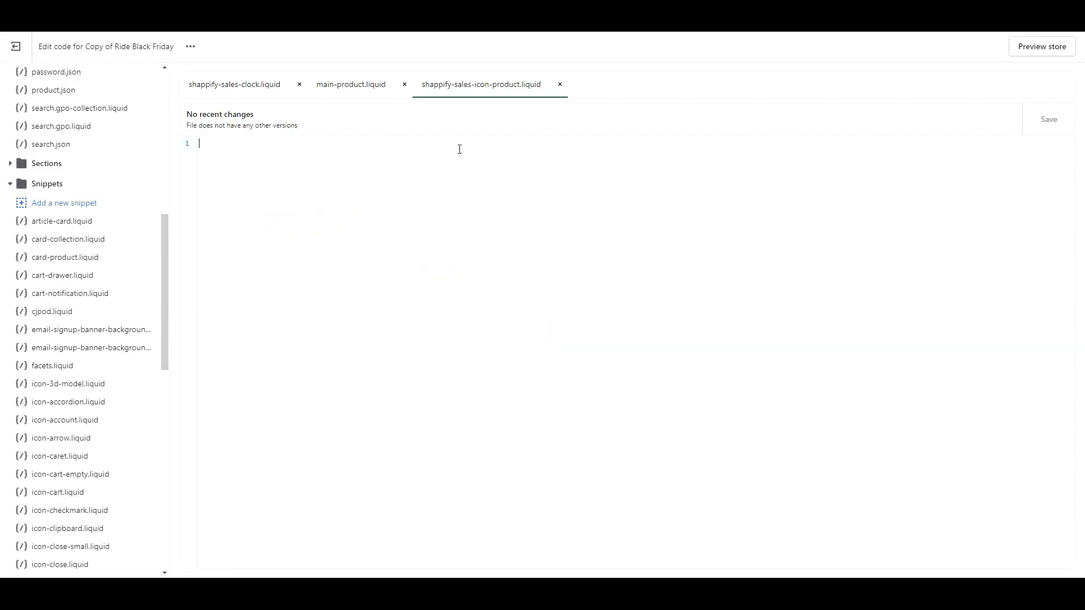
{"action": "type", "text": "{% if product.metafields.inventory.ShappifySale == \"true\" %} <img class='shappify-sales-icon-product' src='//secure.apps.shappify.com/apps/discount/icons/default/sale8.png' /><style> .shappify-sales-icon-product{  } </style> {% endif %}"}
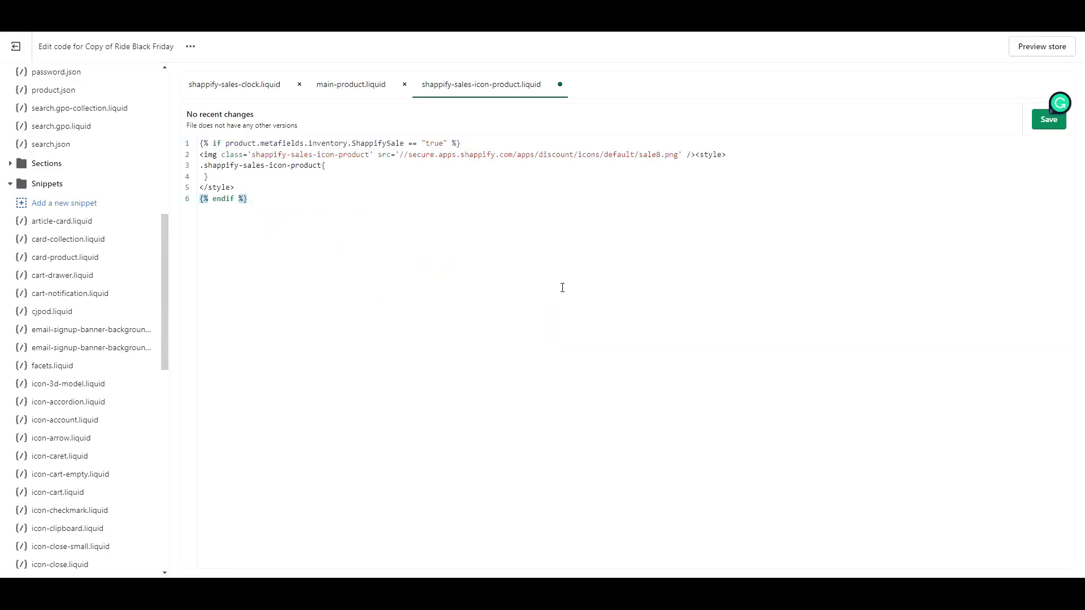
{"action": "left_click", "coordinate": [1042, 129]}
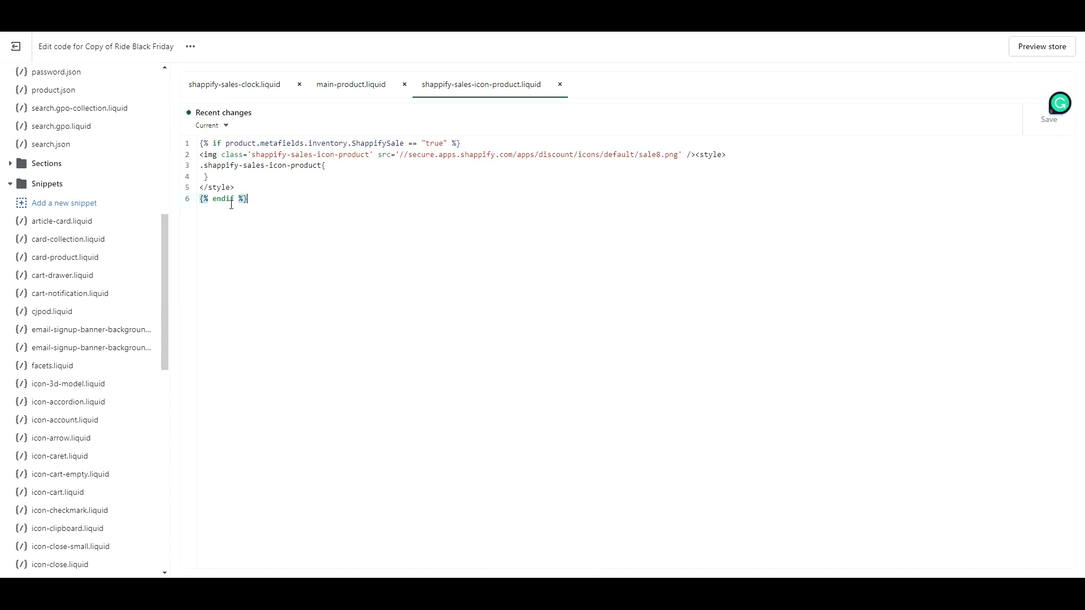
Create and save the shappify-sales-icon-collection snippet with Bold's collection sale-icon code.
{"action": "left_click", "coordinate": [37, 203]}
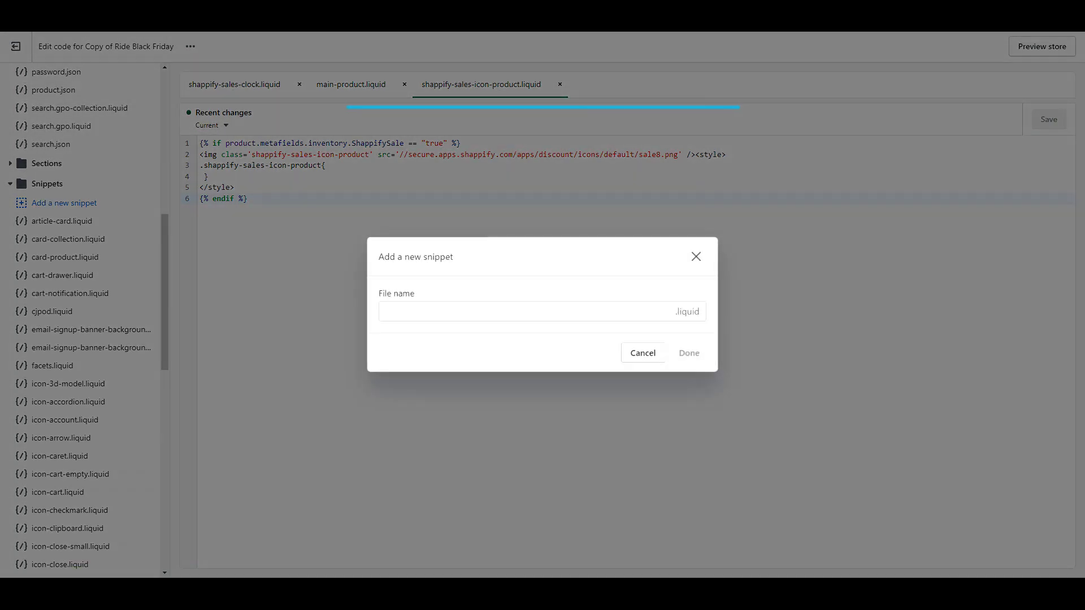
{"action": "left_click", "coordinate": [581, 310]}
{"action": "type", "text": "shappify-sales-icon-collection"}
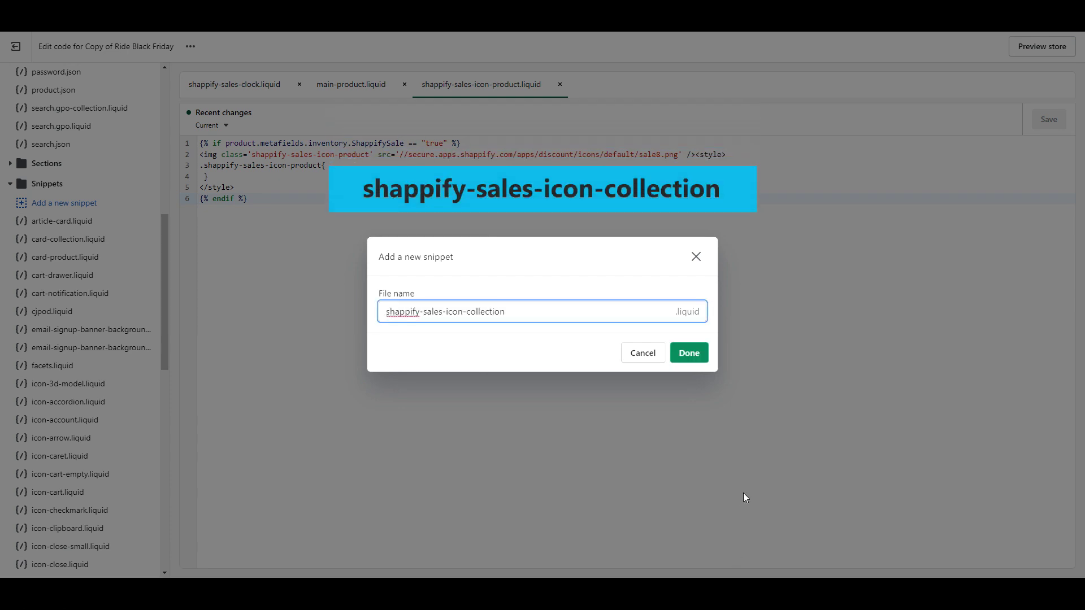
{"action": "left_click", "coordinate": [688, 356]}
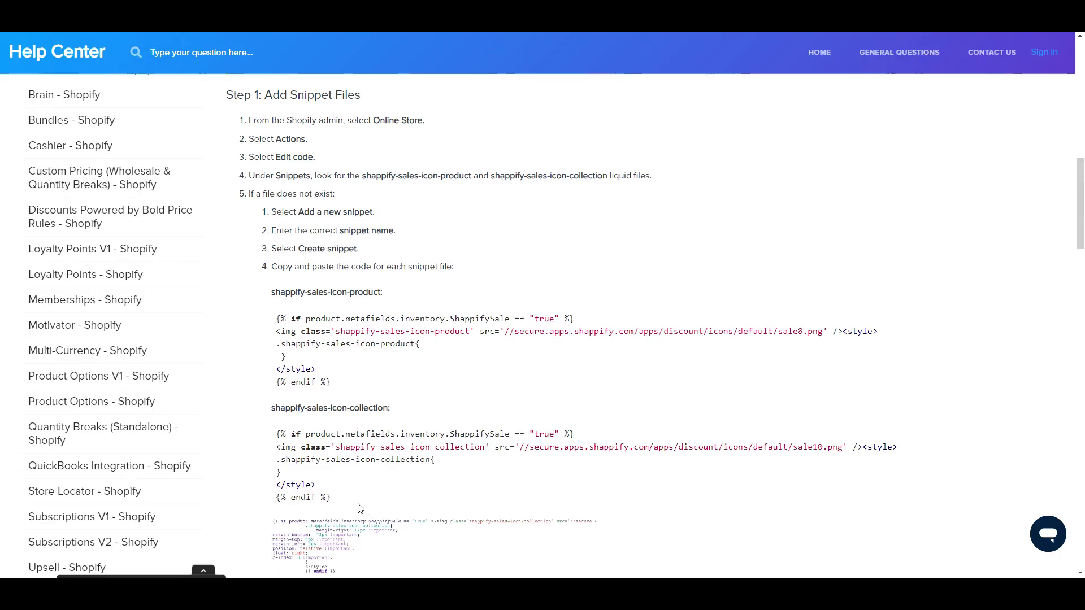
{"action": "left_click_drag", "start_coordinate": [360, 505], "coordinate": [273, 439]}
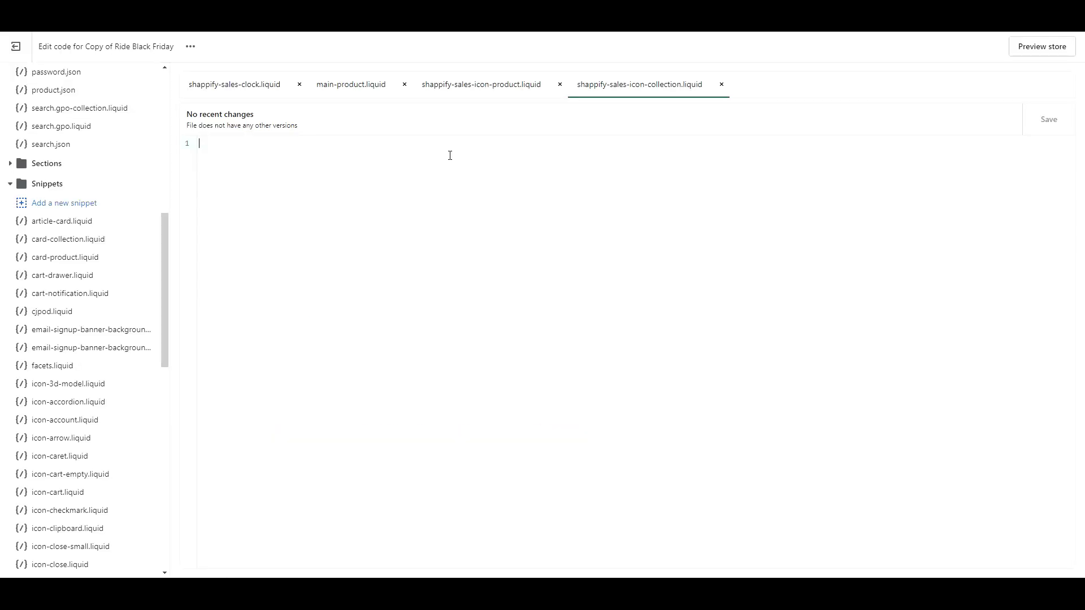
{"action": "type", "text": "{% if product.metafields.inventory.ShappifySale == \"true\" %} <img class='shappify-sales-icon-collection' src='//secure.apps.shappify.com/apps/discount/icons/default/sale10.png' /><style> .shappify-sales-icon-collection{ } </style> {% endif %}"}
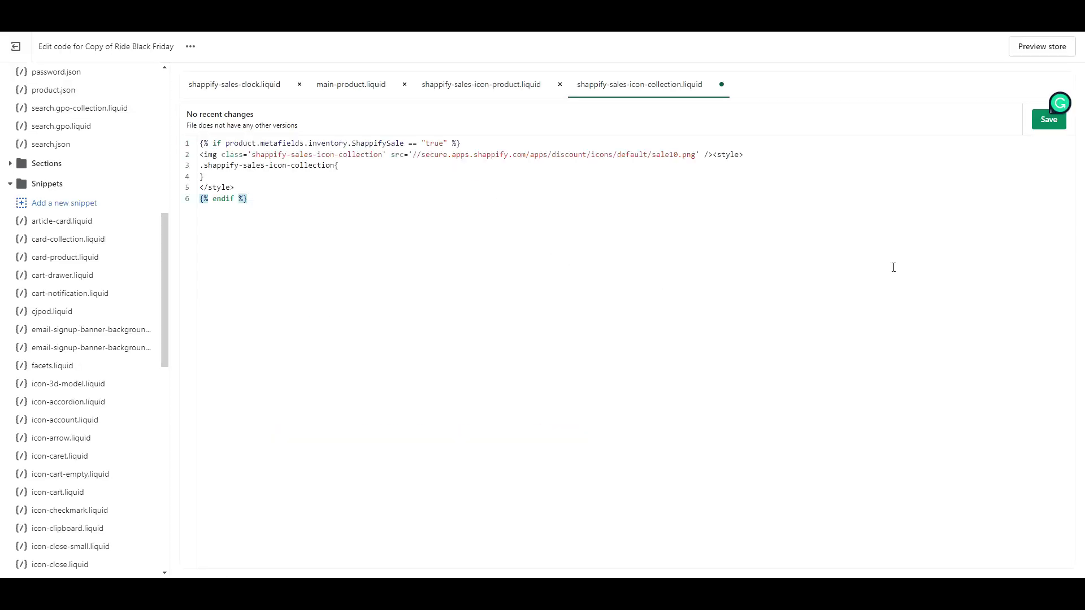
{"action": "left_click", "coordinate": [1049, 121]}
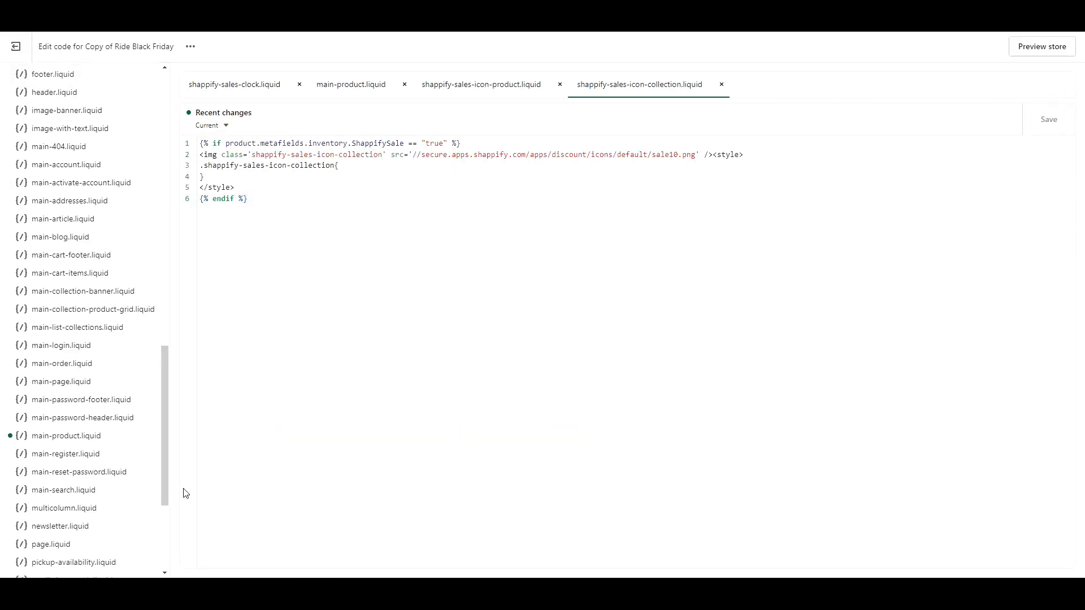
Add {% render 'shappify-sales-icon-product' %} at line 801 of main-product.liquid and save.
{"action": "left_click", "coordinate": [89, 440]}
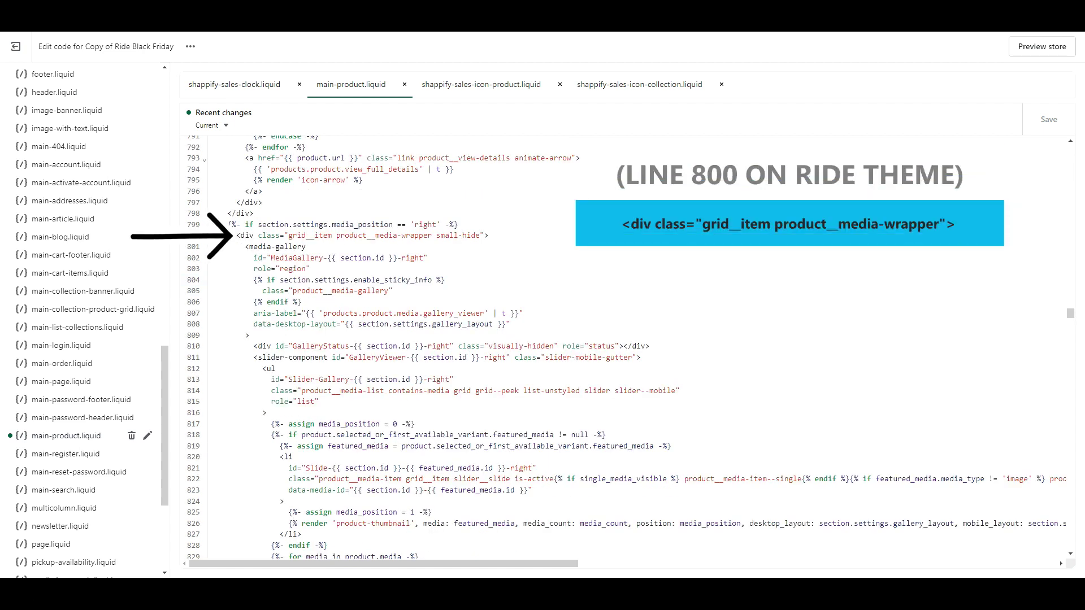
{"action": "left_click", "coordinate": [519, 237]}
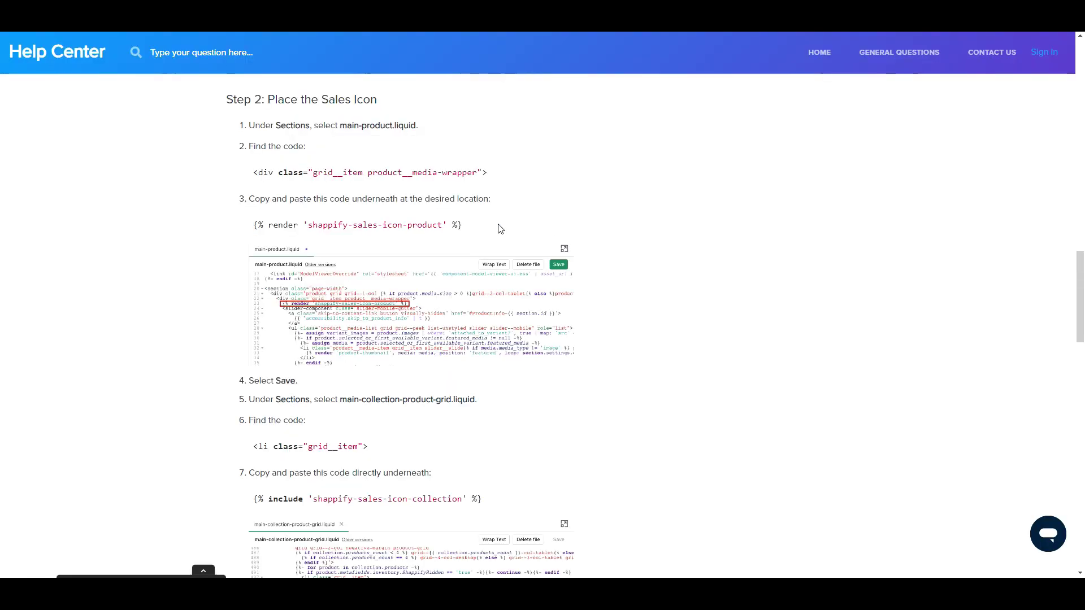
{"action": "left_click_drag", "start_coordinate": [463, 225], "coordinate": [254, 226]}
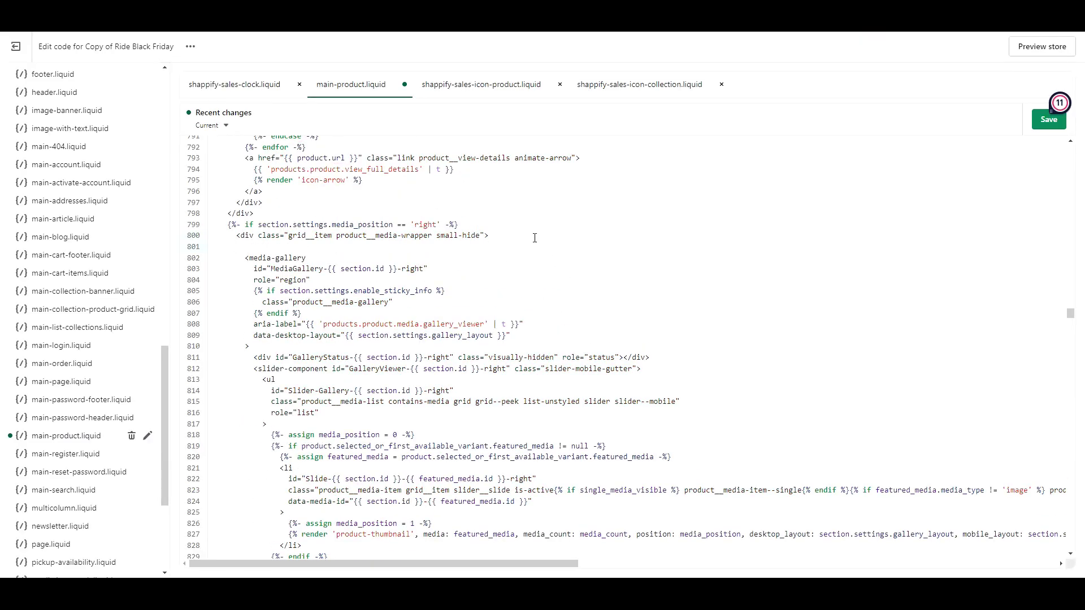
{"action": "type", "text": "{% render 'shappify-sales-icon-product' %}"}
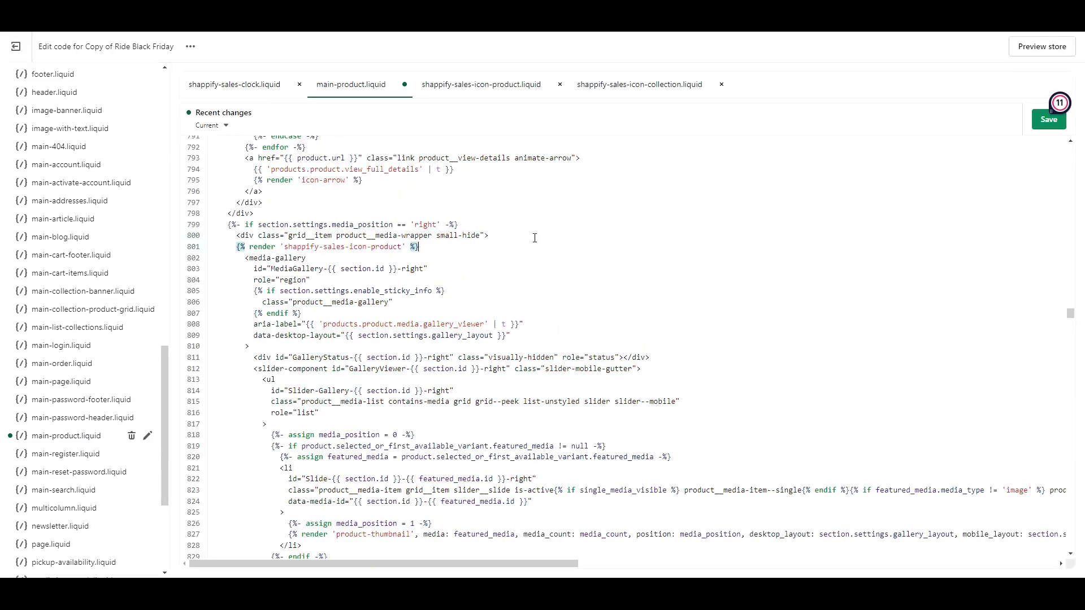
{"action": "left_click", "coordinate": [1047, 120]}
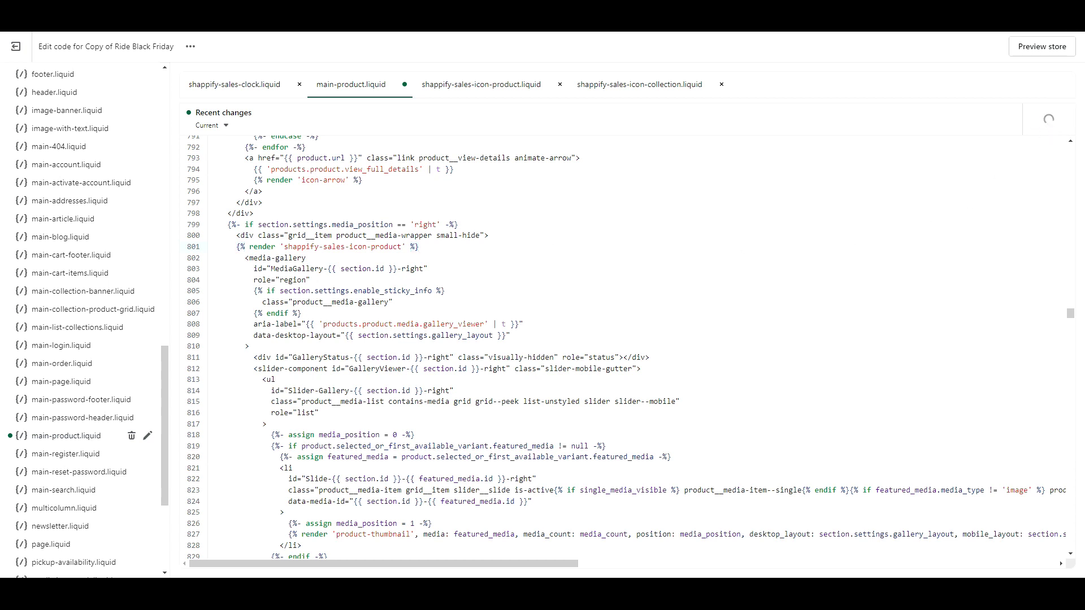
Add {% include 'shappify-sales-icon-collection' %} at line 110 of main-collection-product-grid.liquid and save.
{"action": "scroll", "coordinate": [171, 328], "scroll_direction": "up", "scroll_amount": 5}
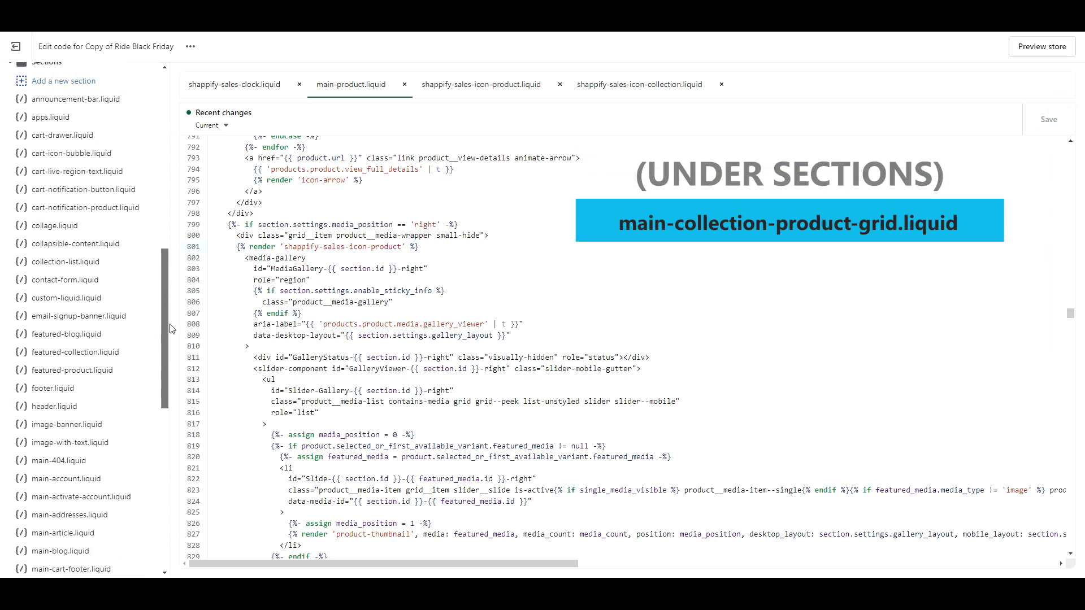
{"action": "scroll", "coordinate": [171, 329], "scroll_direction": "down", "scroll_amount": 7}
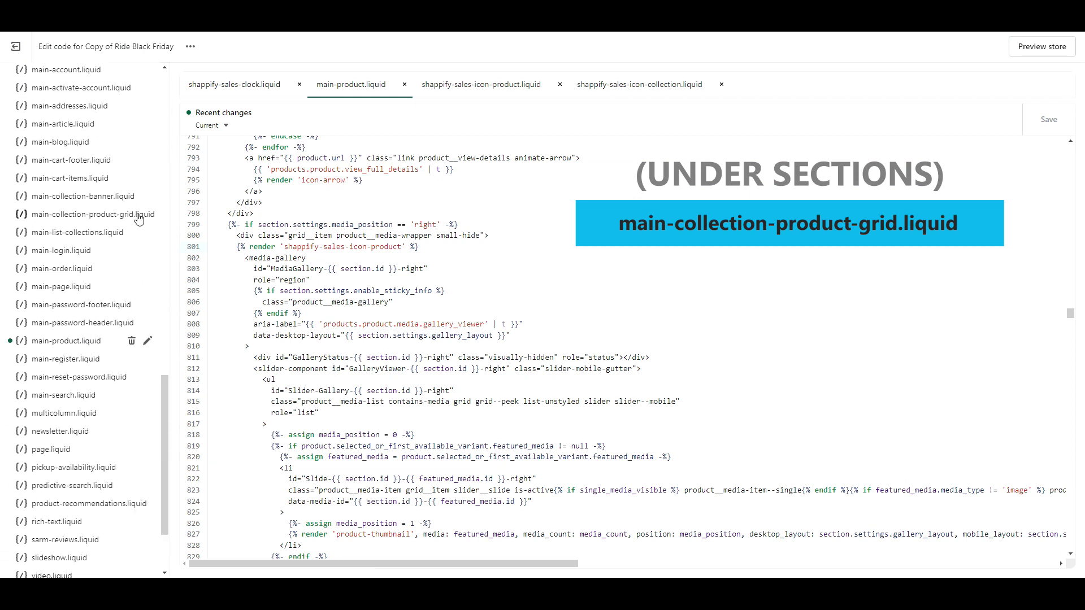
{"action": "left_click", "coordinate": [138, 215]}
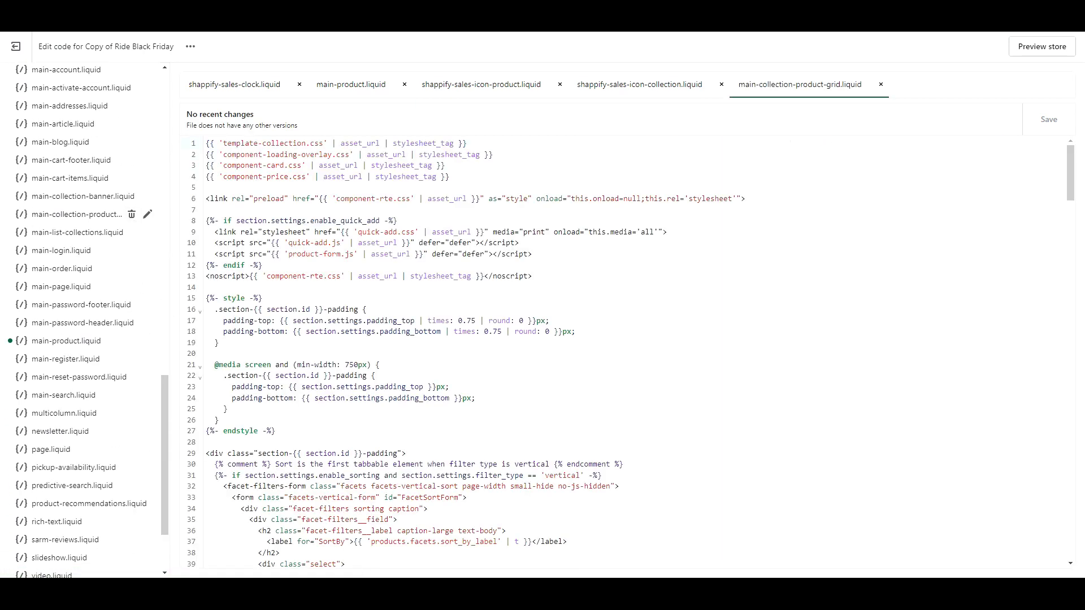
{"action": "scroll", "coordinate": [1066, 245], "scroll_direction": "down", "scroll_amount": 4}
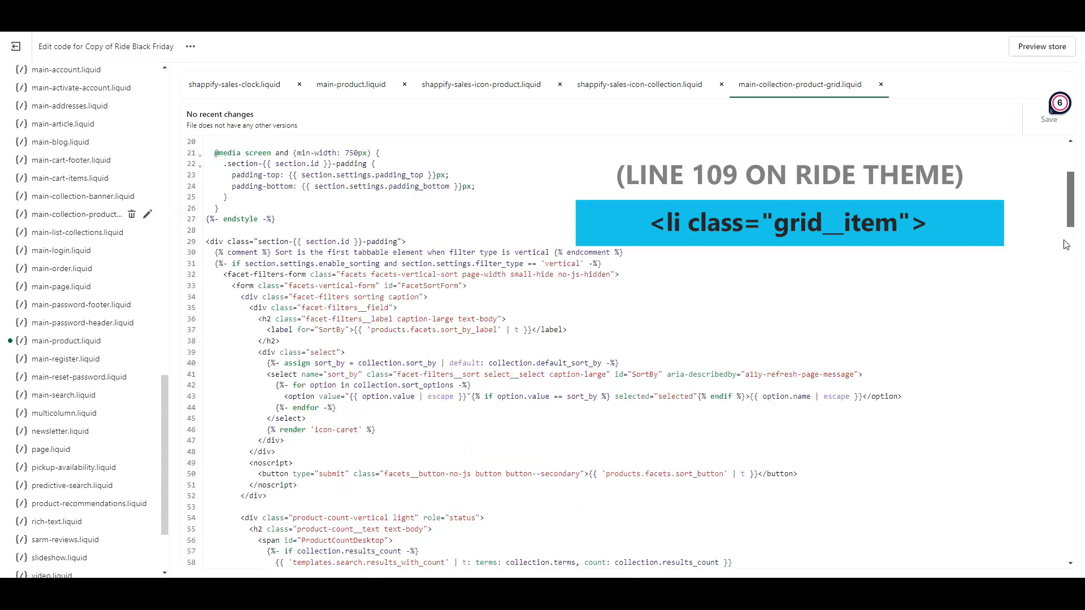
{"action": "scroll", "coordinate": [1066, 245], "scroll_direction": "down", "scroll_amount": 13}
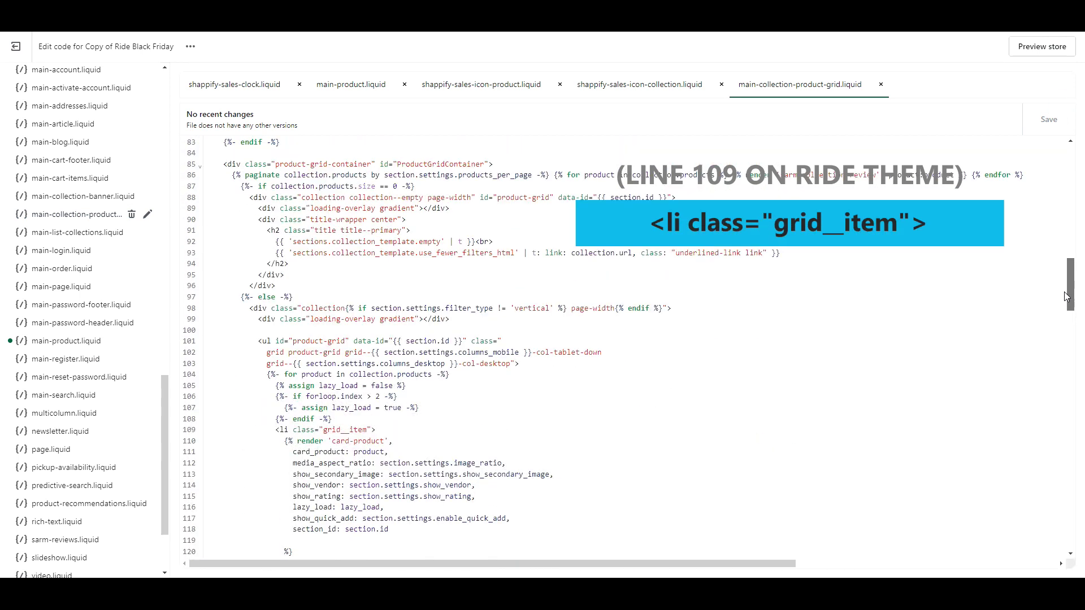
{"action": "left_click_drag", "start_coordinate": [1065, 291], "coordinate": [1065, 300]}
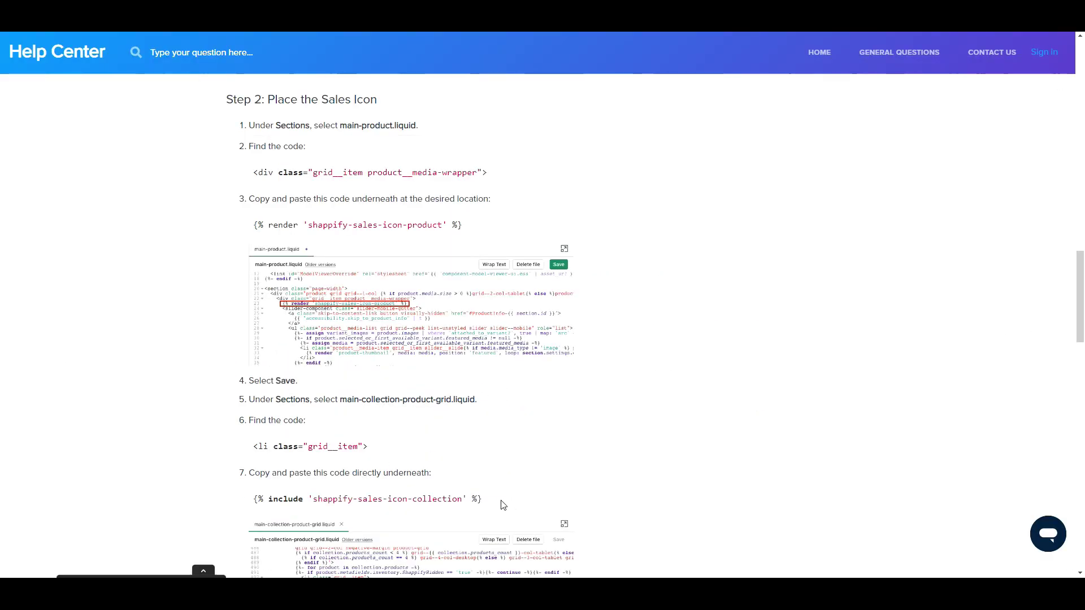
{"action": "left_click_drag", "start_coordinate": [483, 499], "coordinate": [257, 500]}
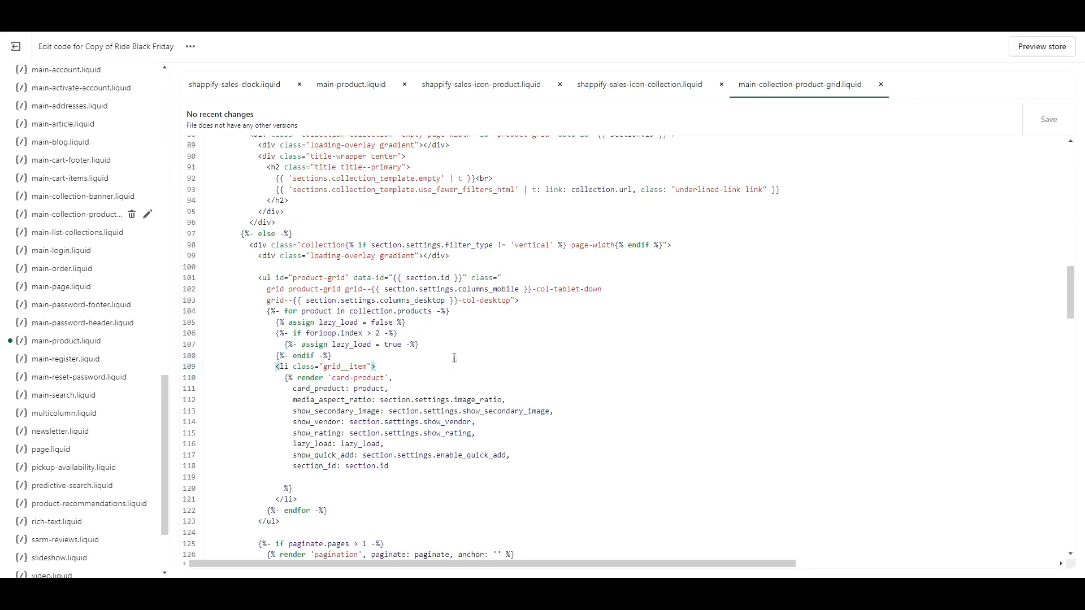
{"action": "left_click", "coordinate": [426, 369]}
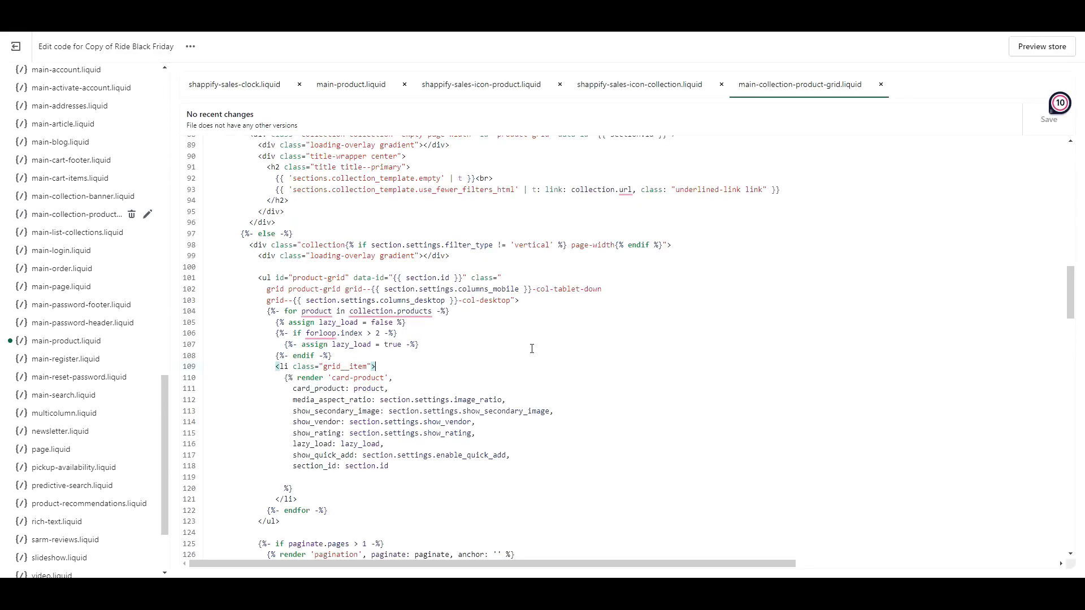
{"action": "key", "text": "Return"}
{"action": "type", "text": "{% include 'shappify-sales-icon-collection' %}"}
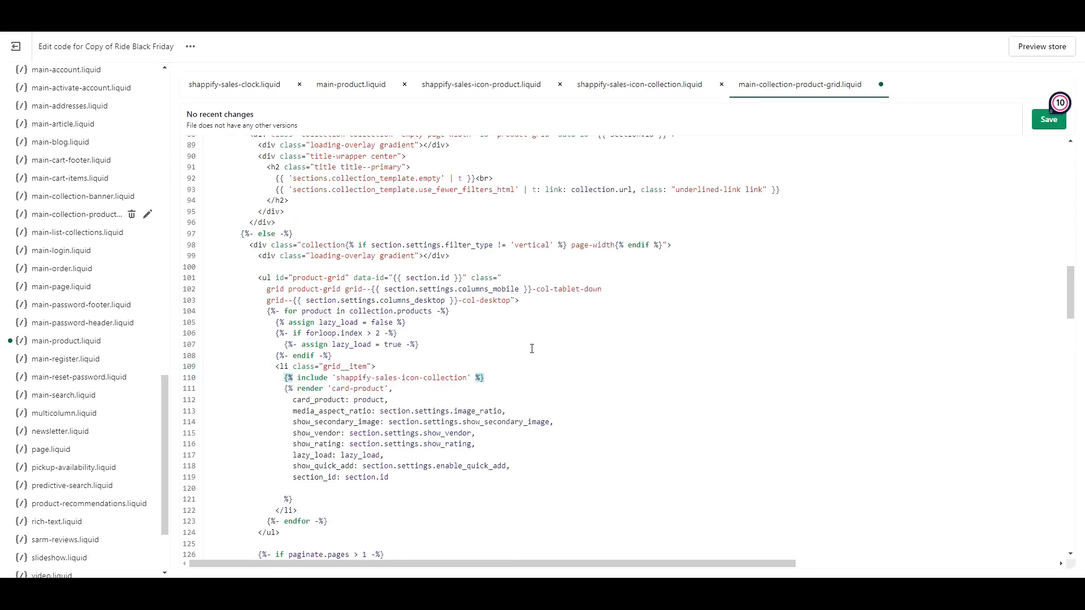
{"action": "left_click", "coordinate": [1049, 119]}
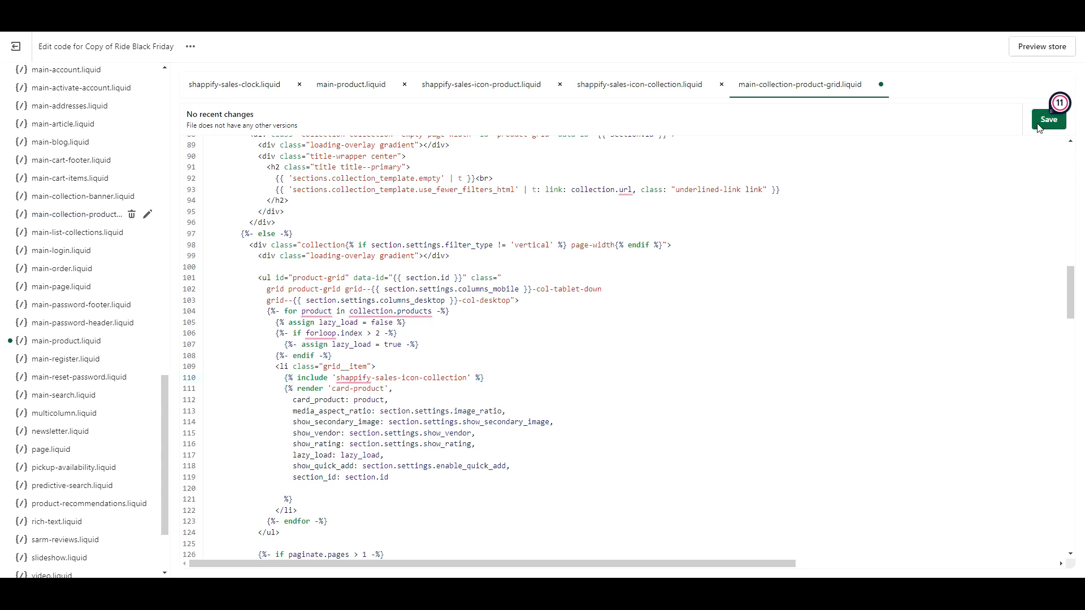
Open card-product.liquid from the Snippets folder in the theme code editor.
{"action": "scroll", "coordinate": [130, 469], "scroll_direction": "up", "scroll_amount": 10}
{"action": "left_click", "coordinate": [130, 469]}
{"action": "left_click", "coordinate": [45, 489]}
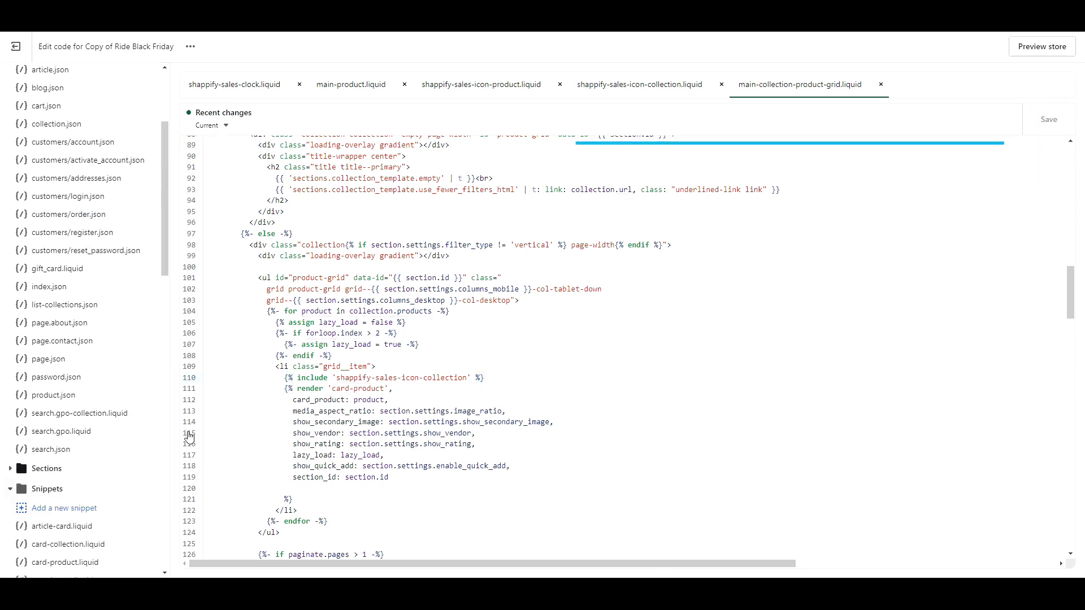
{"action": "left_click_drag", "start_coordinate": [164, 246], "coordinate": [161, 326]}
{"action": "left_click", "coordinate": [79, 273]}
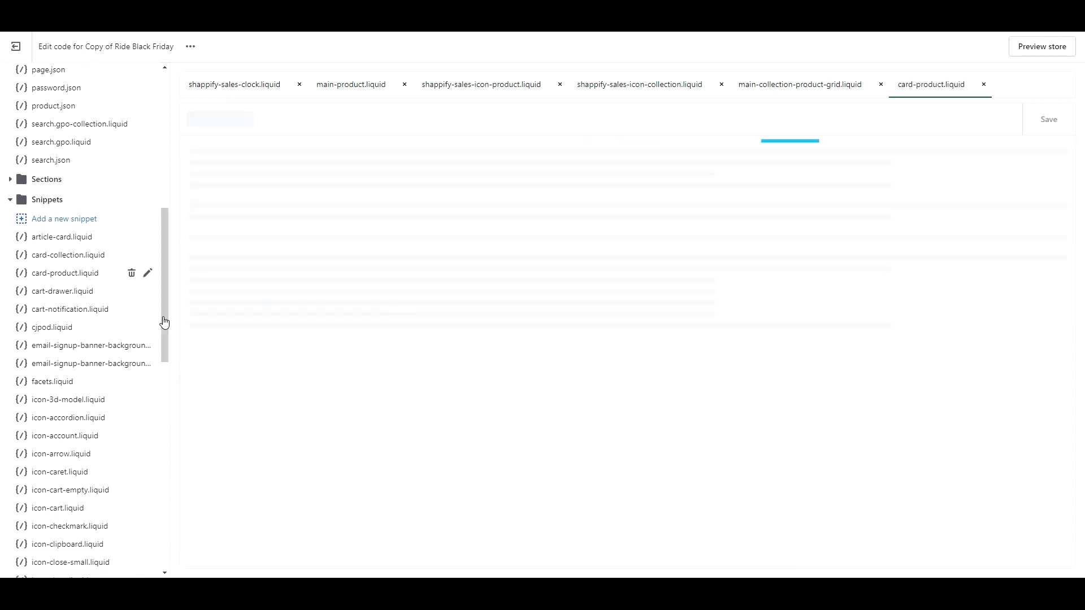
{"action": "left_click_drag", "start_coordinate": [1073, 167], "coordinate": [1077, 196]}
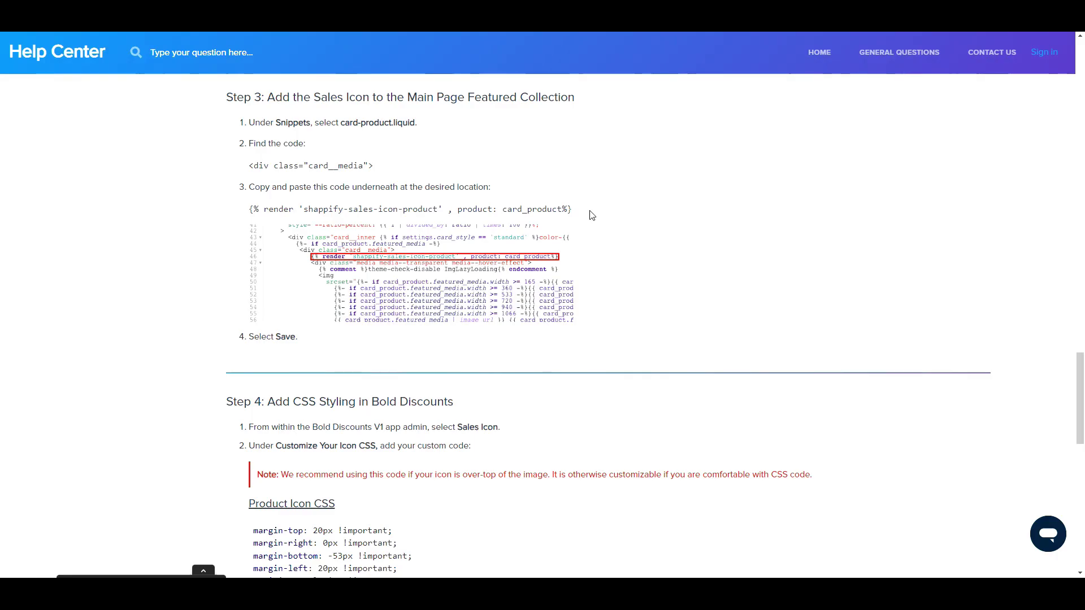
Insert the render 'shappify-sales-icon-product' line as line 53 after card__media and save.
{"action": "left_click_drag", "start_coordinate": [572, 209], "coordinate": [255, 211]}
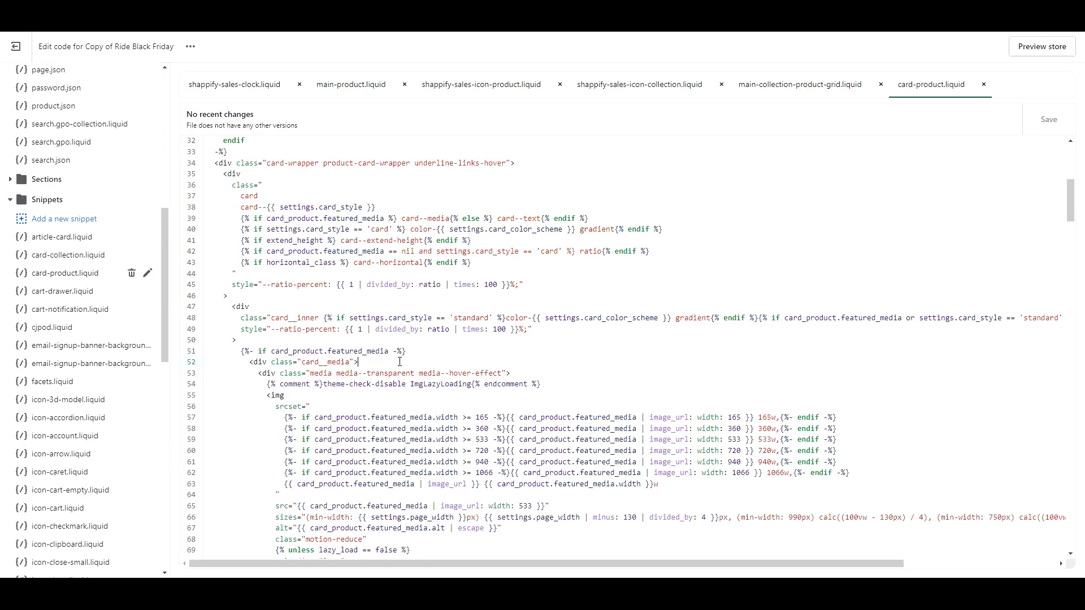
{"action": "left_click", "coordinate": [400, 361]}
{"action": "key", "text": "Return"}
{"action": "type", "text": "{% render 'shappify-sales-icon-product' , product: card_product%}"}
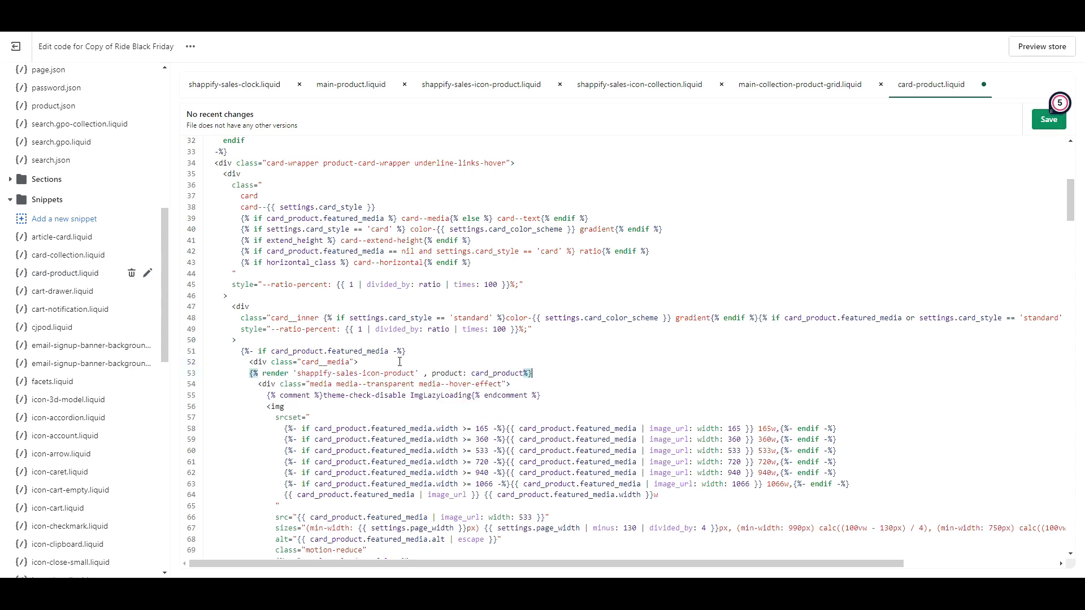
{"action": "left_click", "coordinate": [1050, 120]}
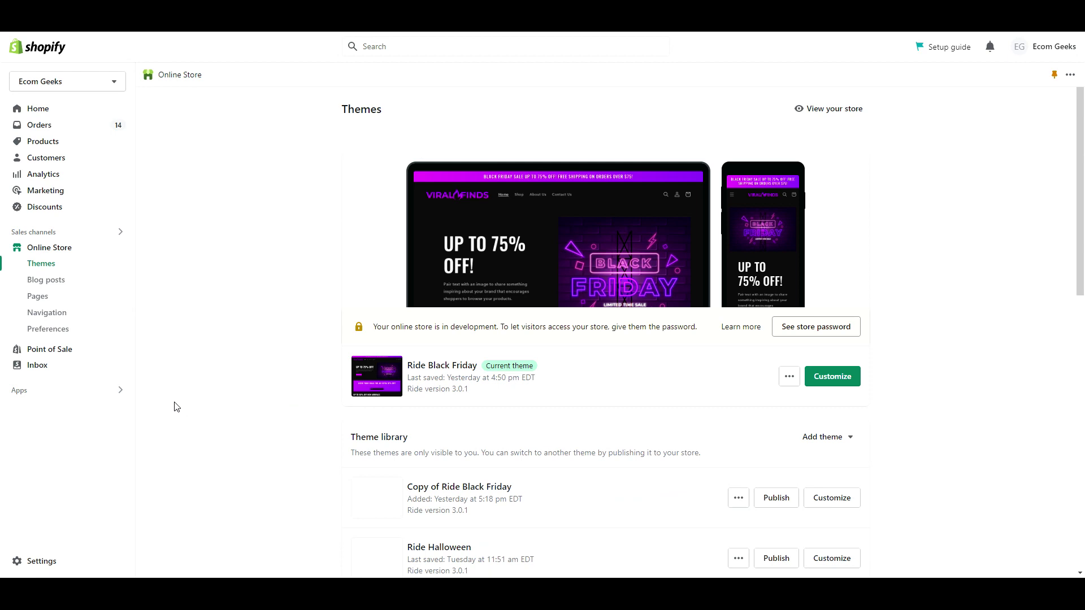
Open Bold Discounts, dismiss the install helper, accept the terms and go to Sales Icon.
{"action": "left_click", "coordinate": [120, 390]}
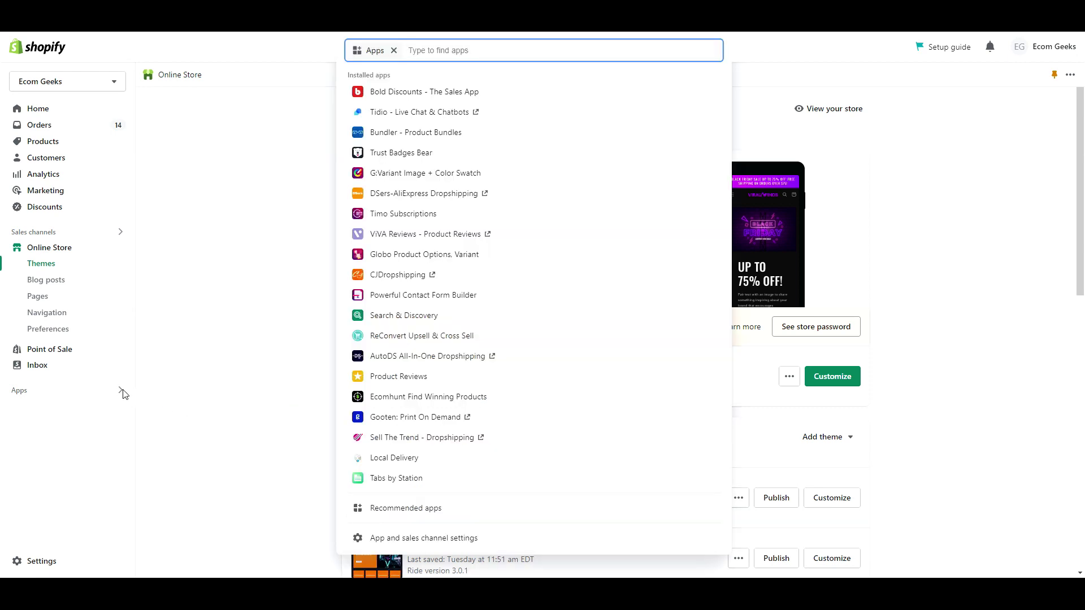
{"action": "left_click", "coordinate": [424, 91]}
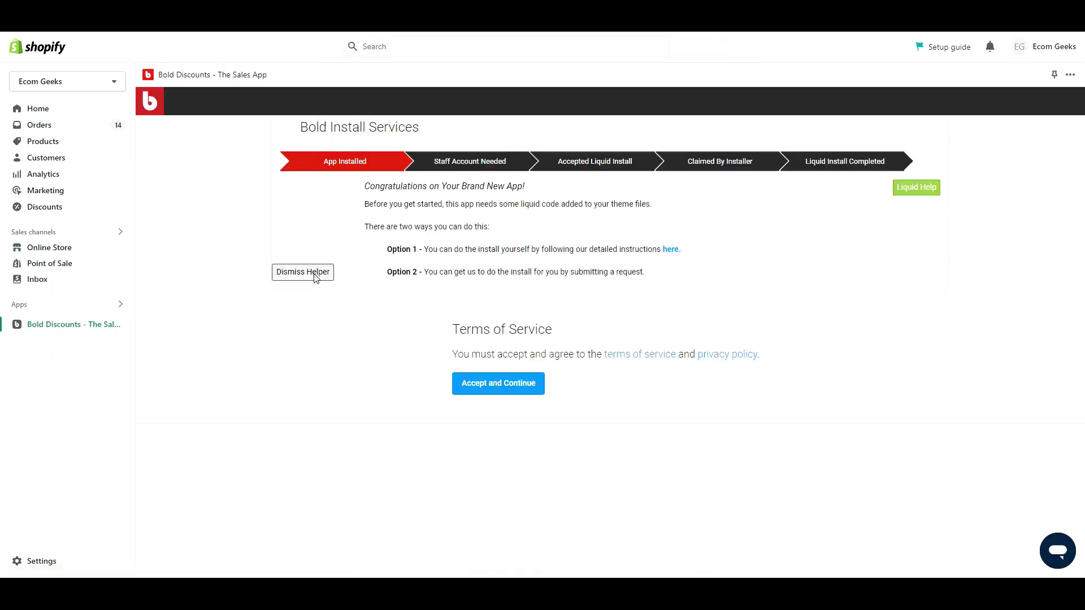
{"action": "left_click", "coordinate": [315, 276]}
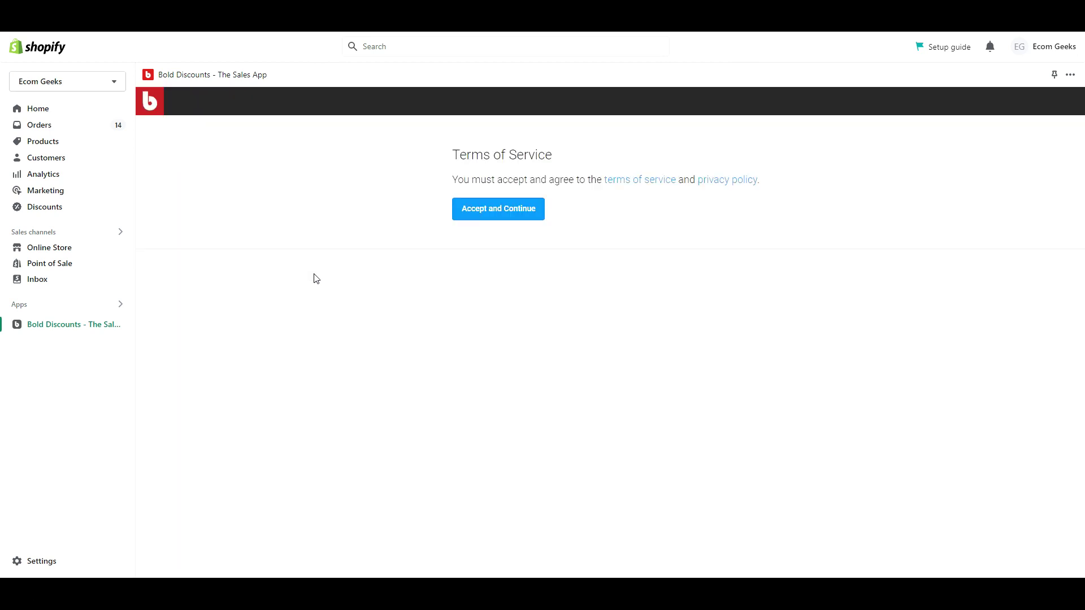
{"action": "left_click", "coordinate": [507, 220]}
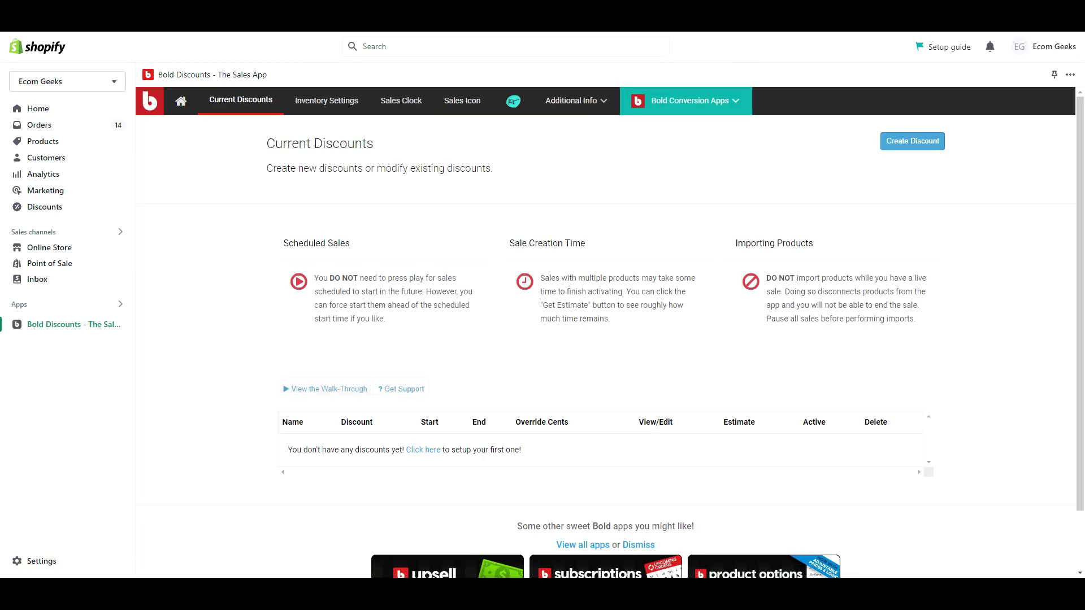
{"action": "left_click", "coordinate": [460, 101]}
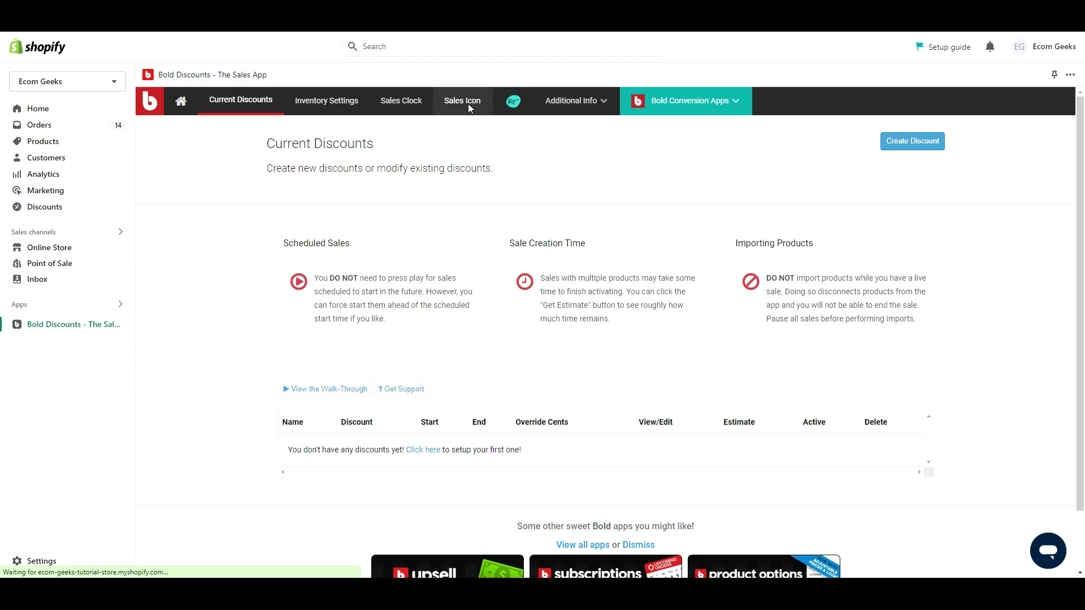
Paste the Help Center's Product Icon and Collection Icon CSS and save the settings.
{"action": "scroll", "coordinate": [1074, 254], "scroll_direction": "down", "scroll_amount": 7}
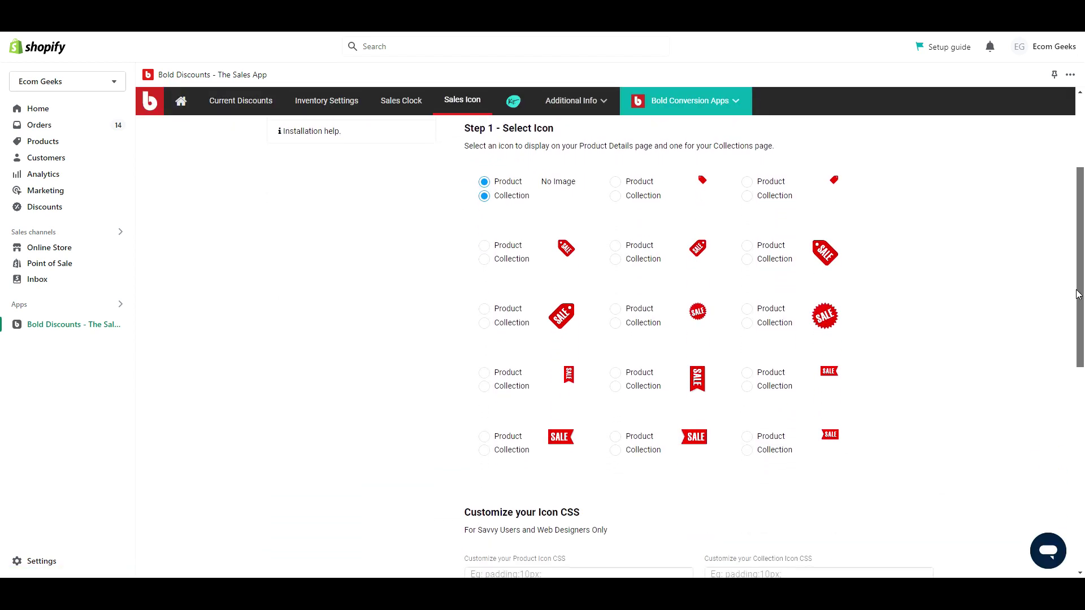
{"action": "scroll", "coordinate": [1054, 396], "scroll_direction": "down", "scroll_amount": 3}
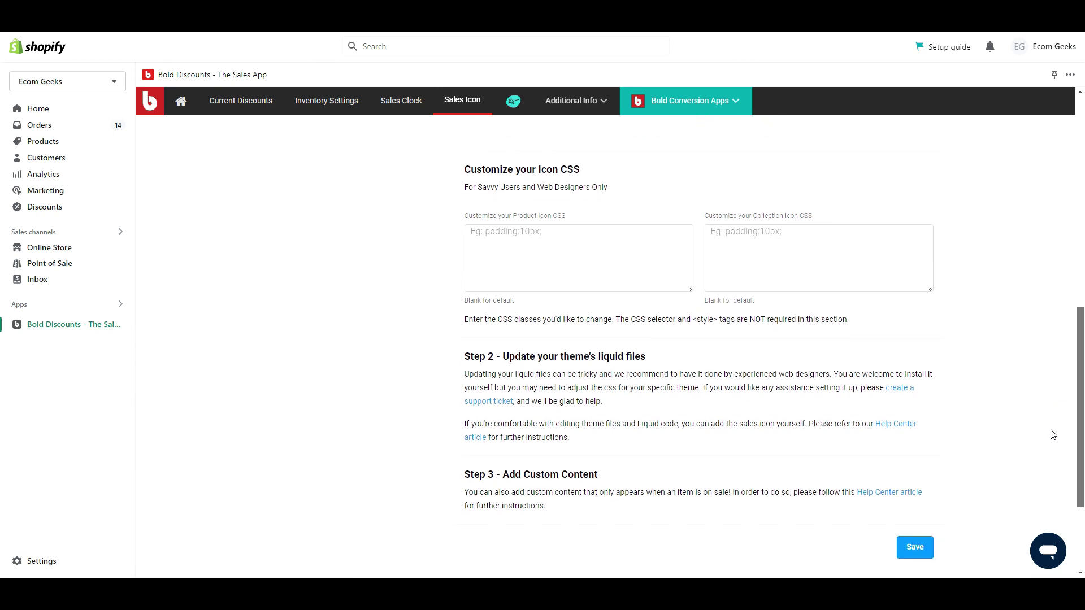
{"action": "left_click_drag", "start_coordinate": [378, 293], "coordinate": [254, 217]}
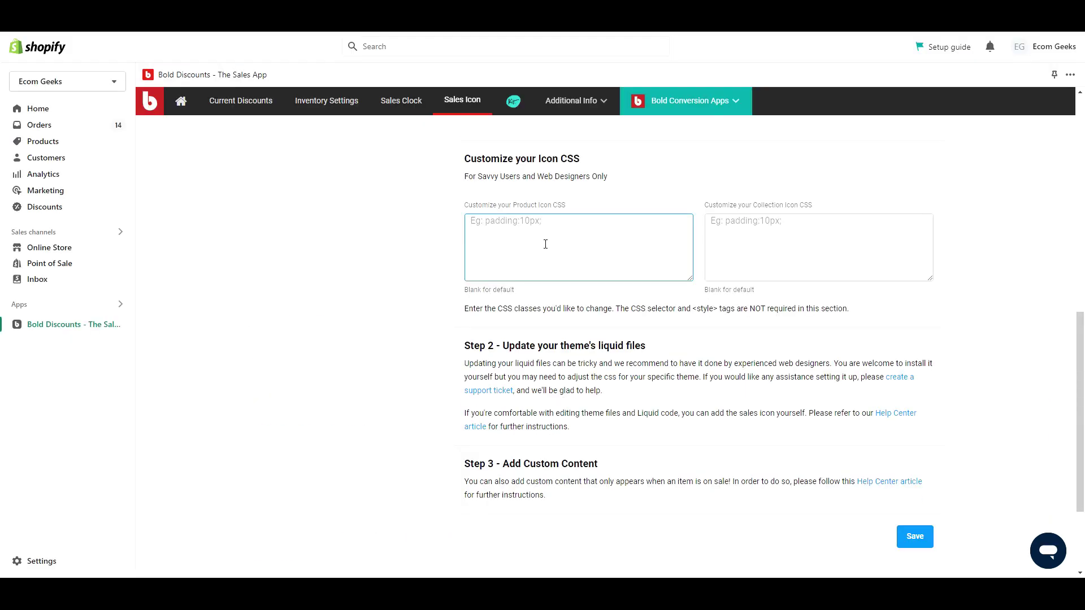
{"action": "type", "text": "margin-top: 20px !important; margin-right: 0px !important; margin-bottom: -53px !important; margin-left: 20px !important; position: relative !important; float: left; z-index: 1000 !important;"}
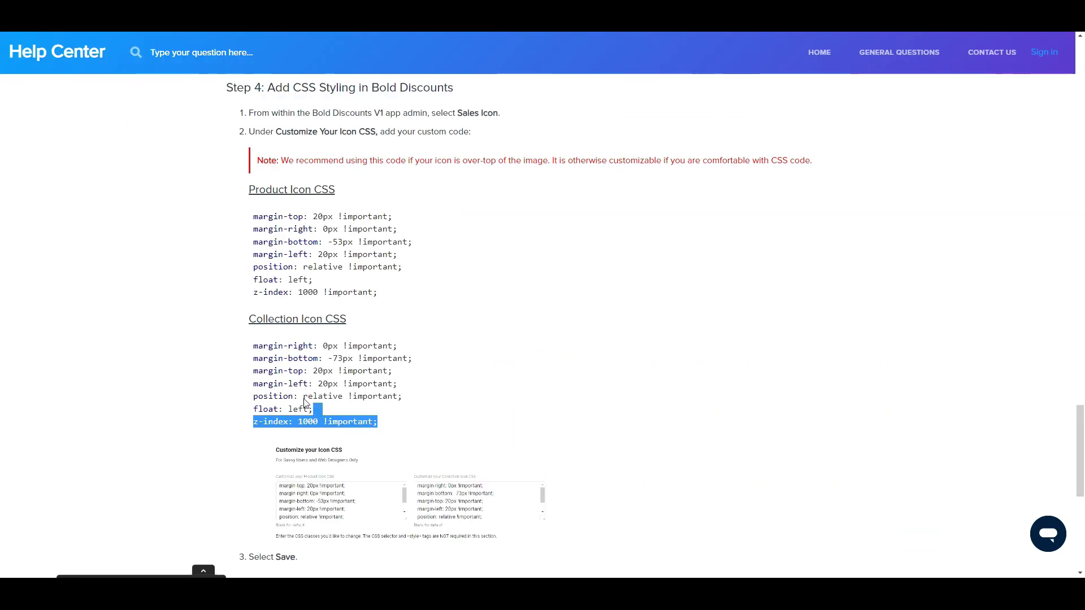
{"action": "left_click_drag", "start_coordinate": [258, 416], "coordinate": [247, 350]}
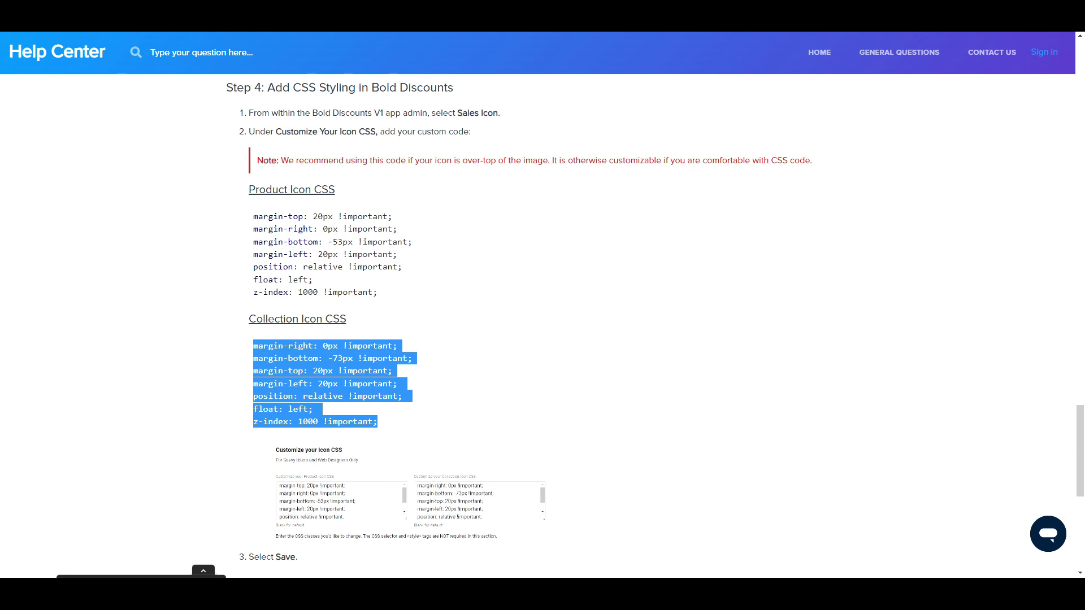
{"action": "type", "text": "margin-right: 0px !important; margin-bottom: -73px !important; margin-top: 20px !important; margin-left: 20px !important; position: relative !important; float: left; z-index: 1000 !important;"}
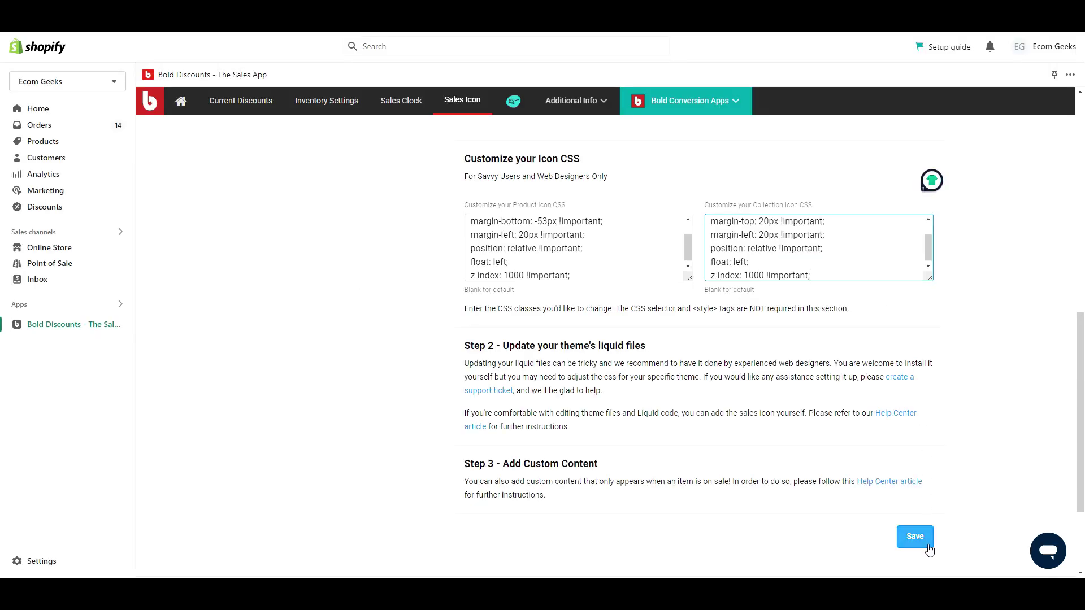
{"action": "left_click", "coordinate": [927, 546]}
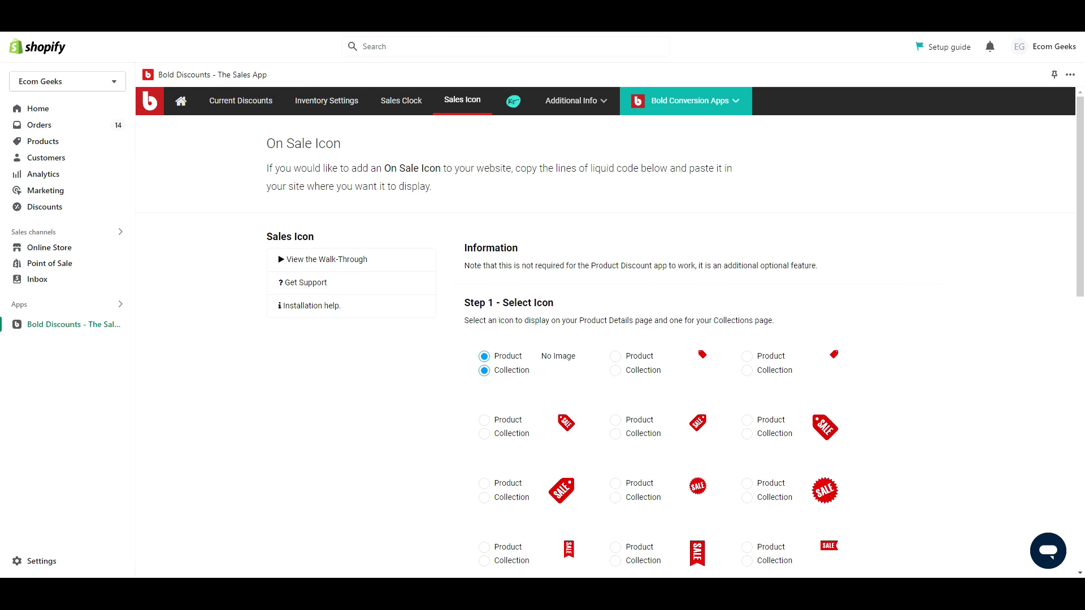
Select the second-row, third-column tilted red SALE tag for Product and Collection pages.
{"action": "scroll", "coordinate": [1076, 292], "scroll_direction": "down", "scroll_amount": 2}
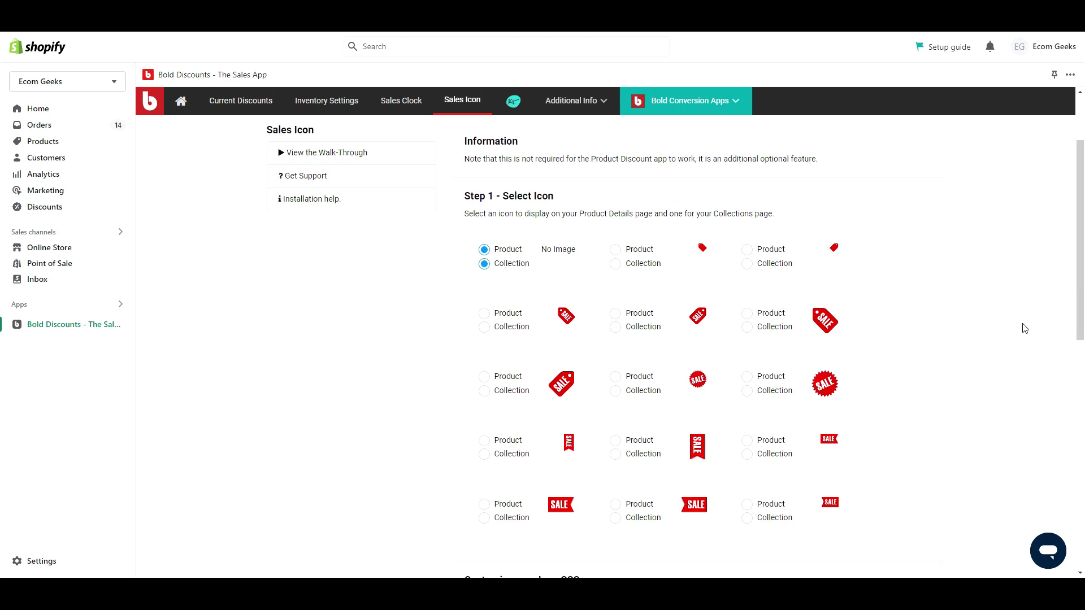
{"action": "left_click", "coordinate": [748, 315]}
{"action": "left_click", "coordinate": [749, 328]}
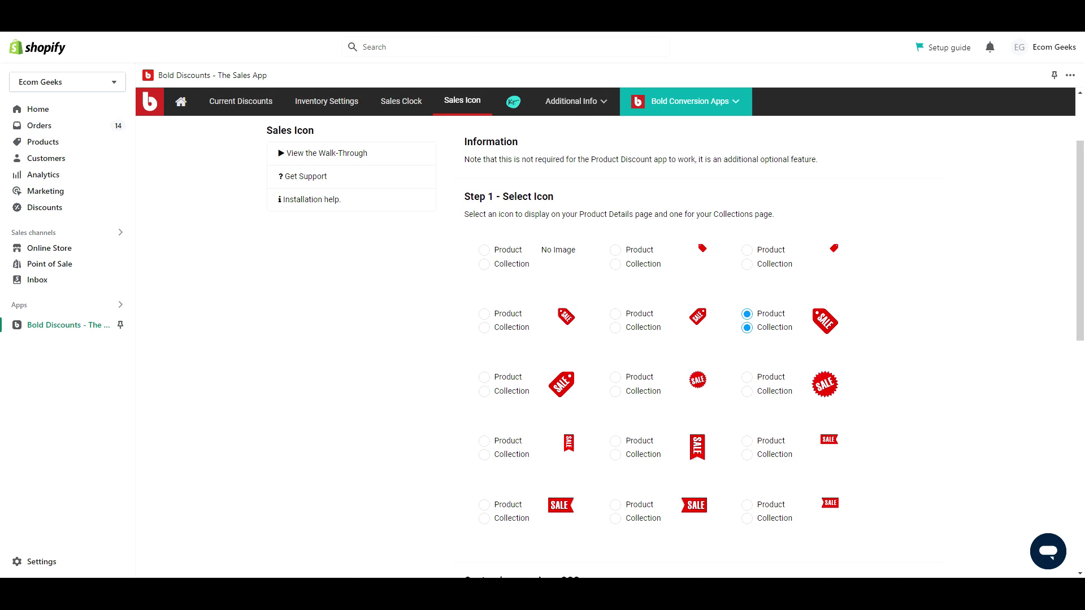
{"action": "scroll", "coordinate": [605, 339], "scroll_direction": "up", "scroll_amount": 2}
In Sales Clock Style, check the FFFFFF font colour and E202F8 border colour values.
{"action": "left_click", "coordinate": [402, 101]}
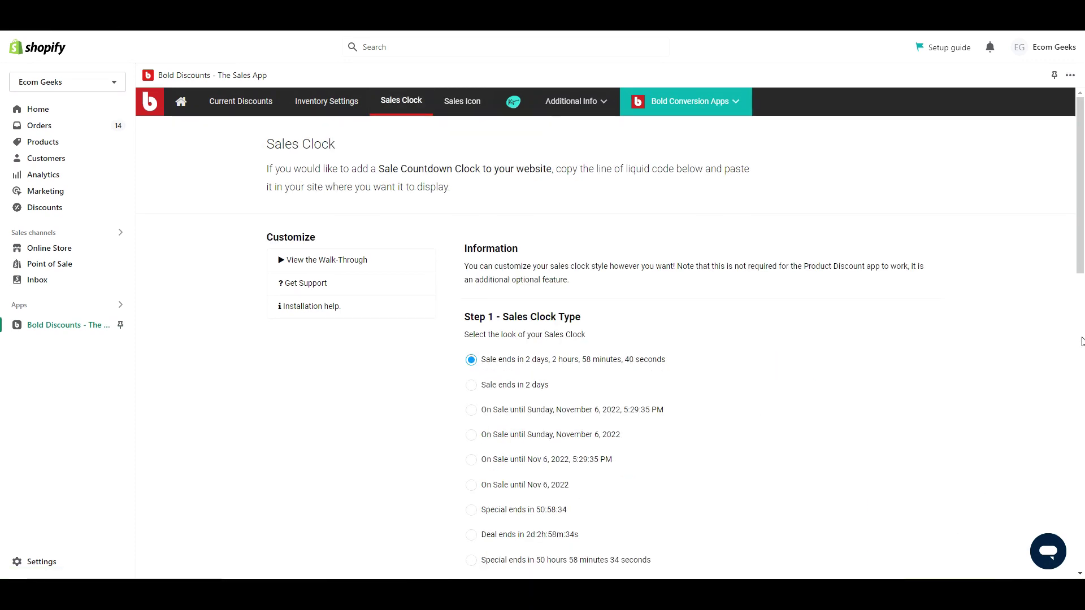
{"action": "left_click_drag", "start_coordinate": [1083, 229], "coordinate": [1083, 416]}
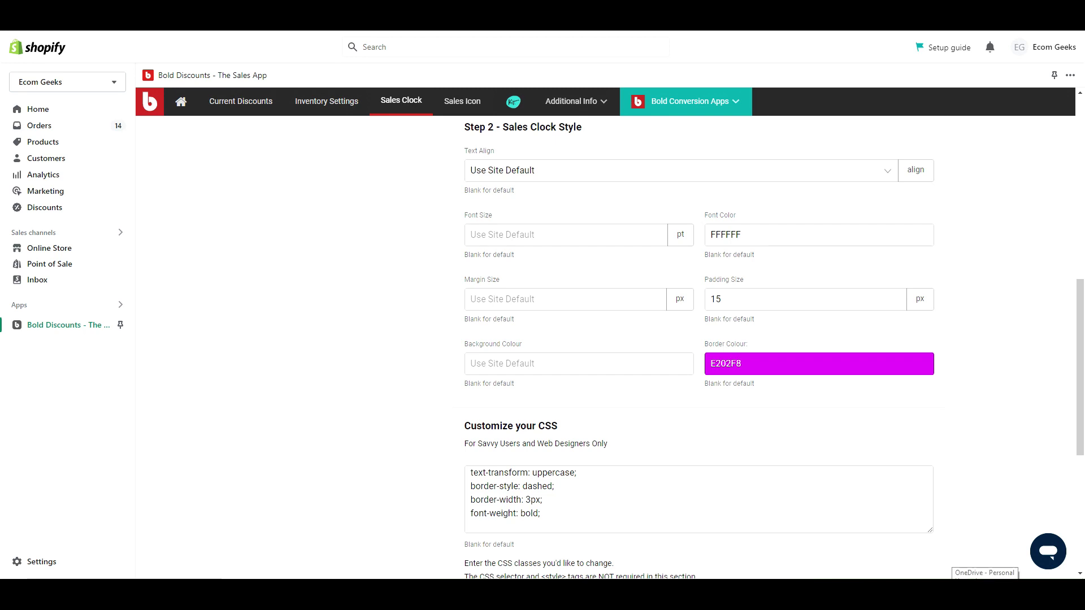
{"action": "left_click", "coordinate": [830, 234]}
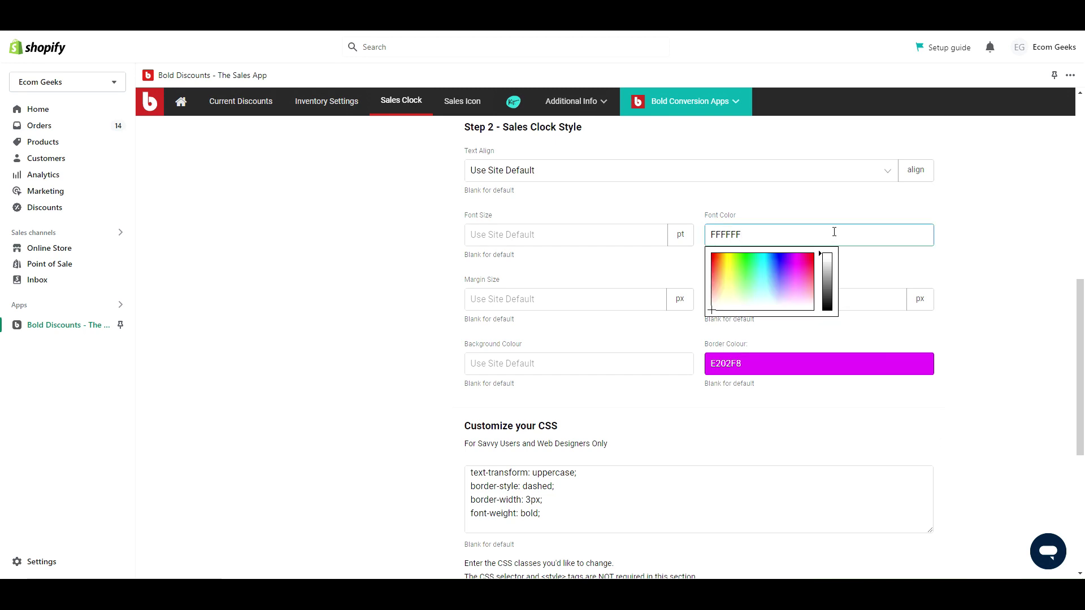
{"action": "left_click", "coordinate": [971, 312]}
{"action": "left_click", "coordinate": [857, 368]}
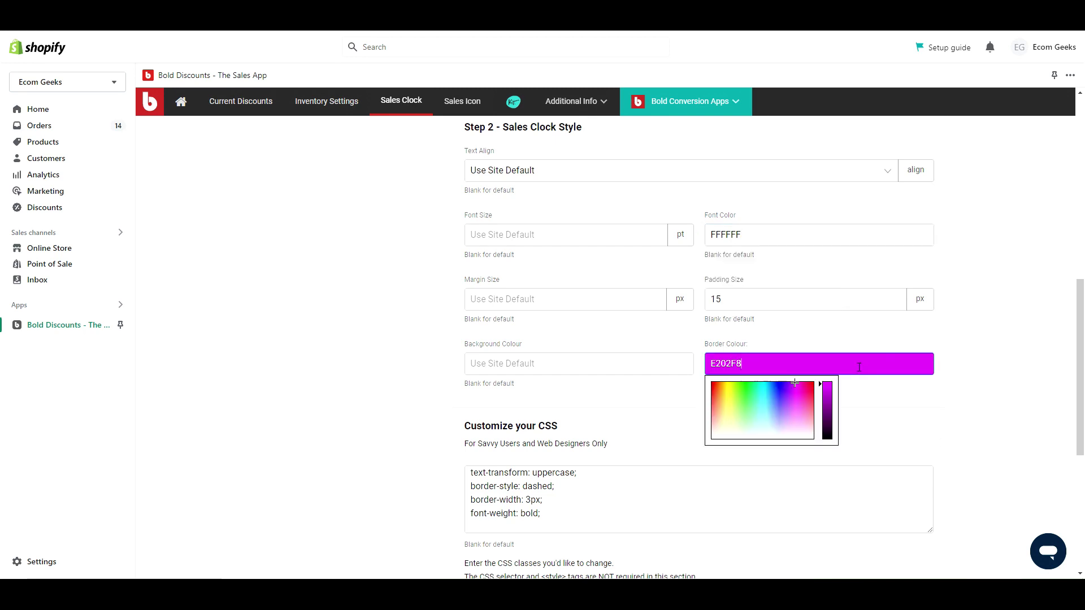
{"action": "left_click", "coordinate": [991, 394]}
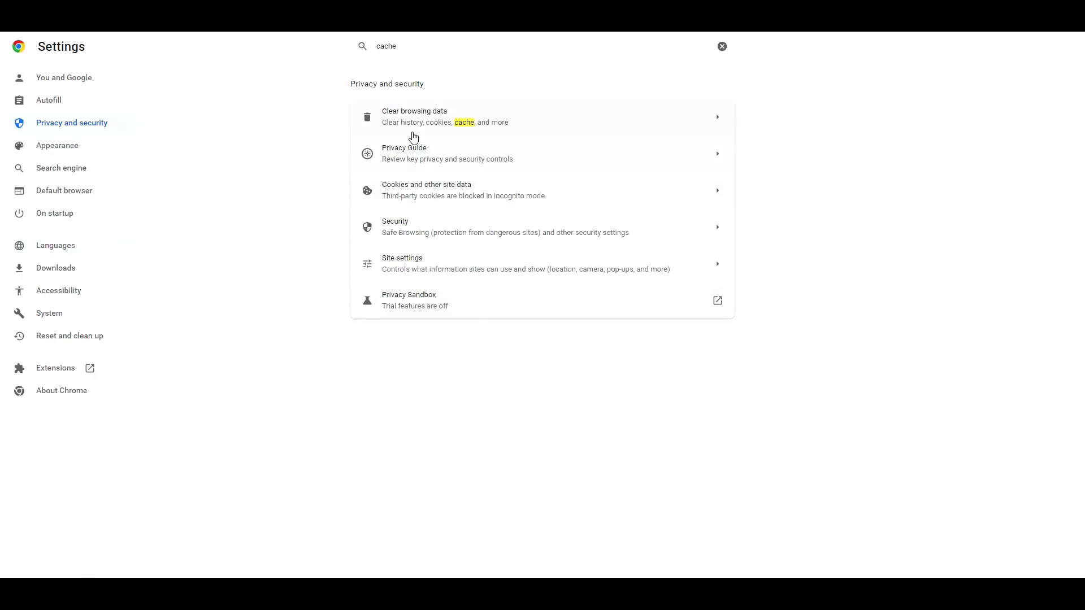
Clear Chrome's cached images and files from the last hour.
{"action": "left_click", "coordinate": [452, 128]}
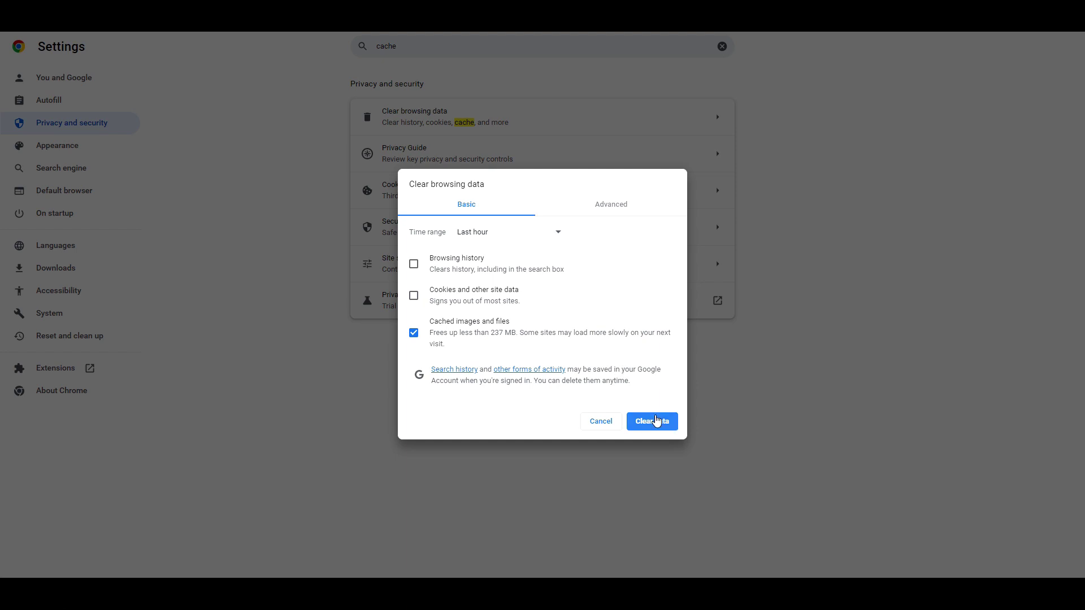
{"action": "left_click", "coordinate": [654, 425]}
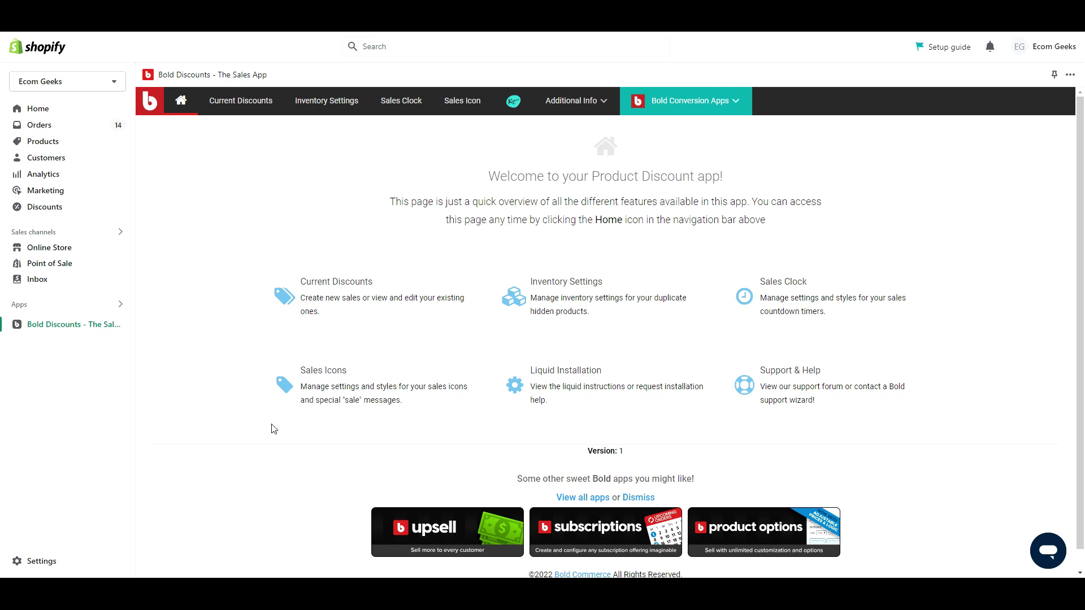
Start a new discount named '25% OFF' with a 25 percent amount.
{"action": "left_click", "coordinate": [341, 310]}
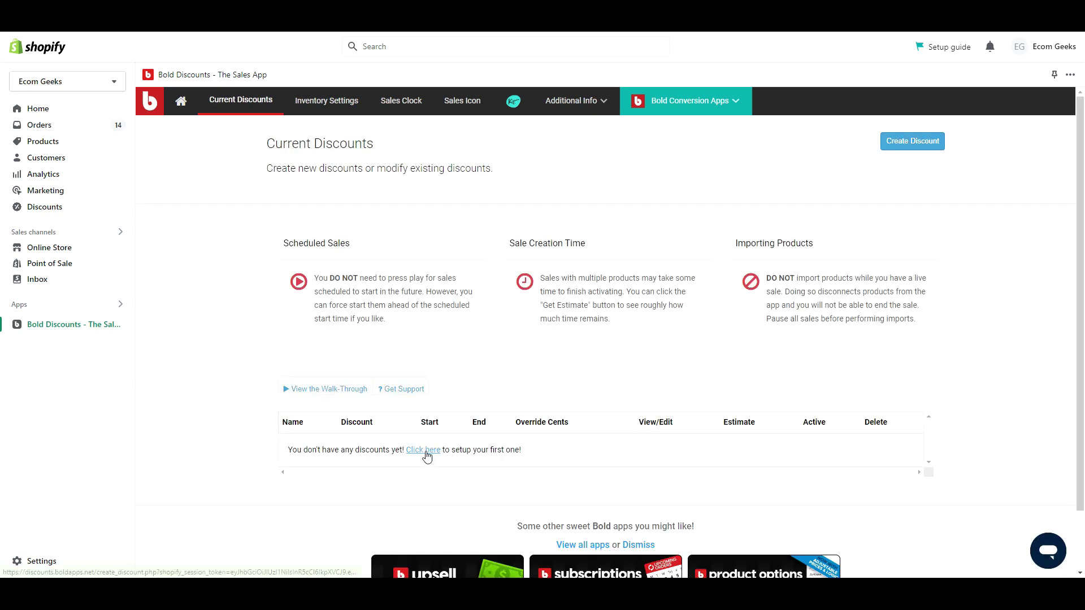
{"action": "left_click", "coordinate": [425, 453]}
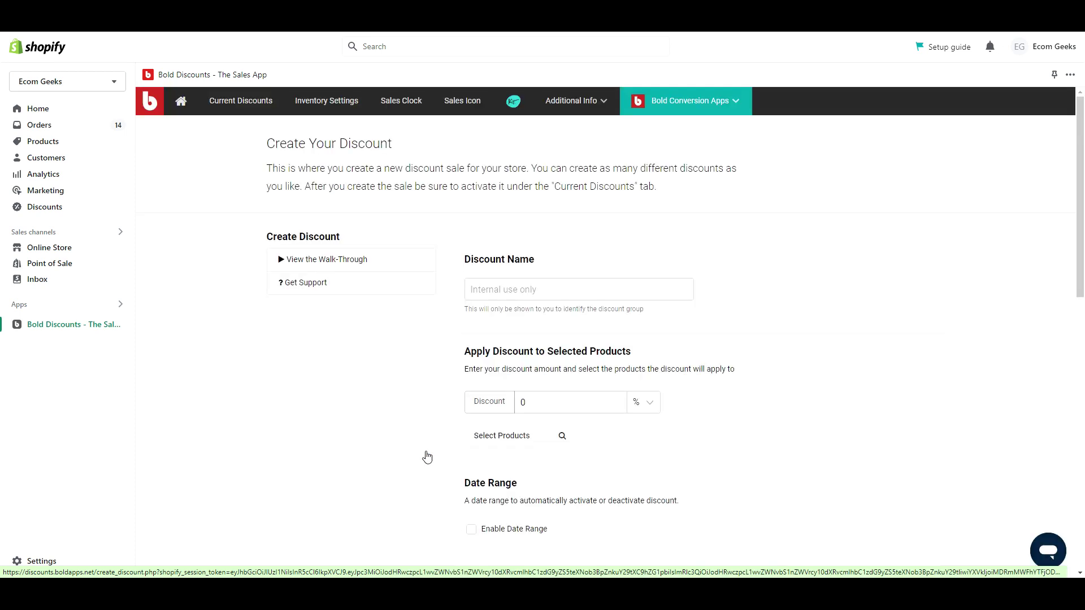
{"action": "left_click", "coordinate": [610, 285]}
{"action": "type", "text": "25% OFF"}
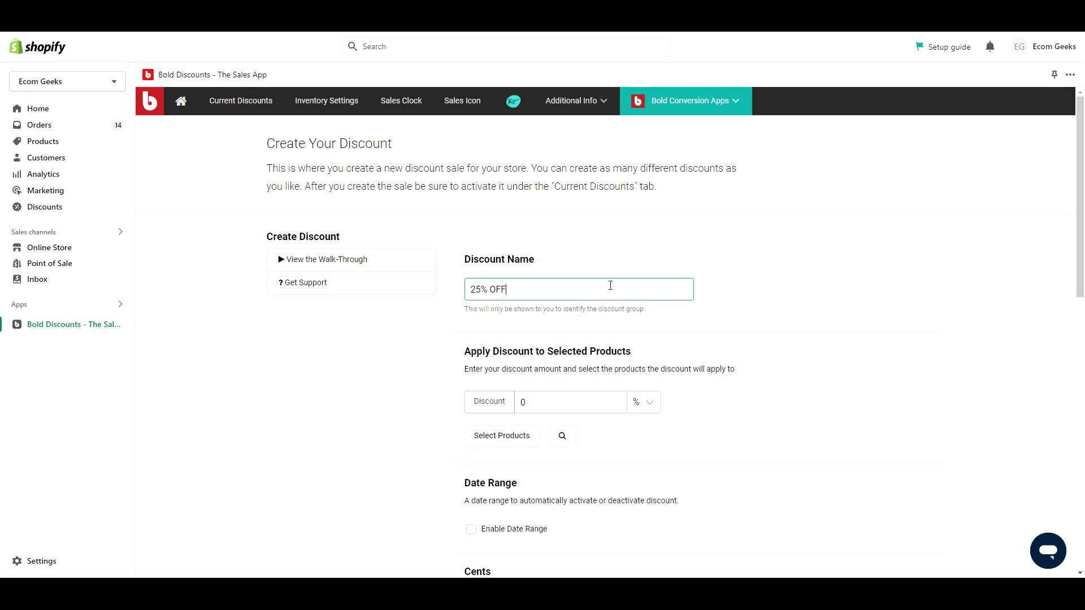
{"action": "left_click", "coordinate": [574, 403]}
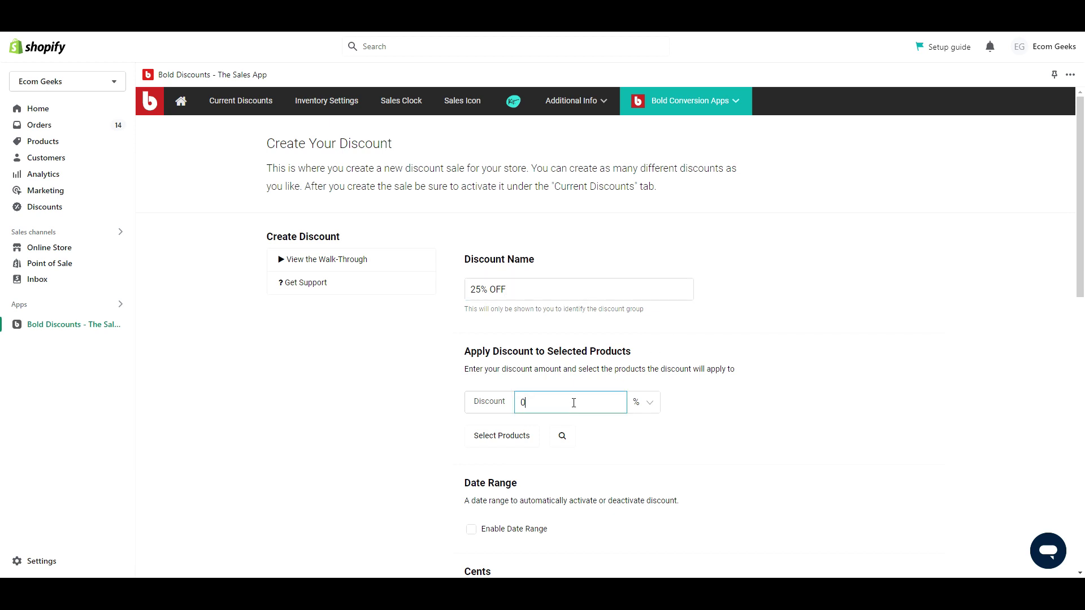
{"action": "type", "text": "25"}
{"action": "left_click", "coordinate": [656, 406]}
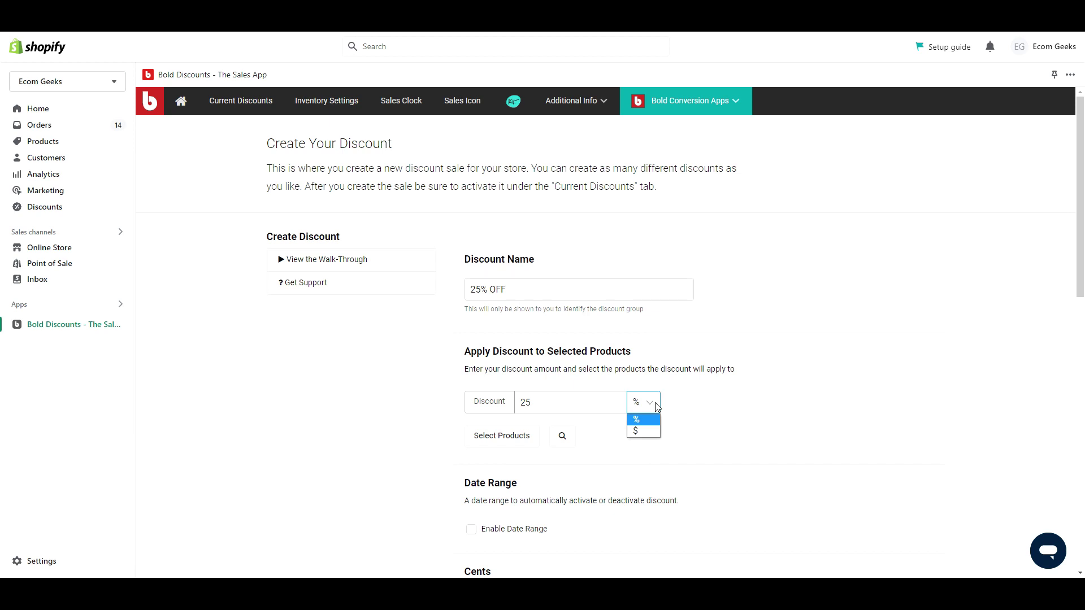
{"action": "left_click", "coordinate": [658, 408]}
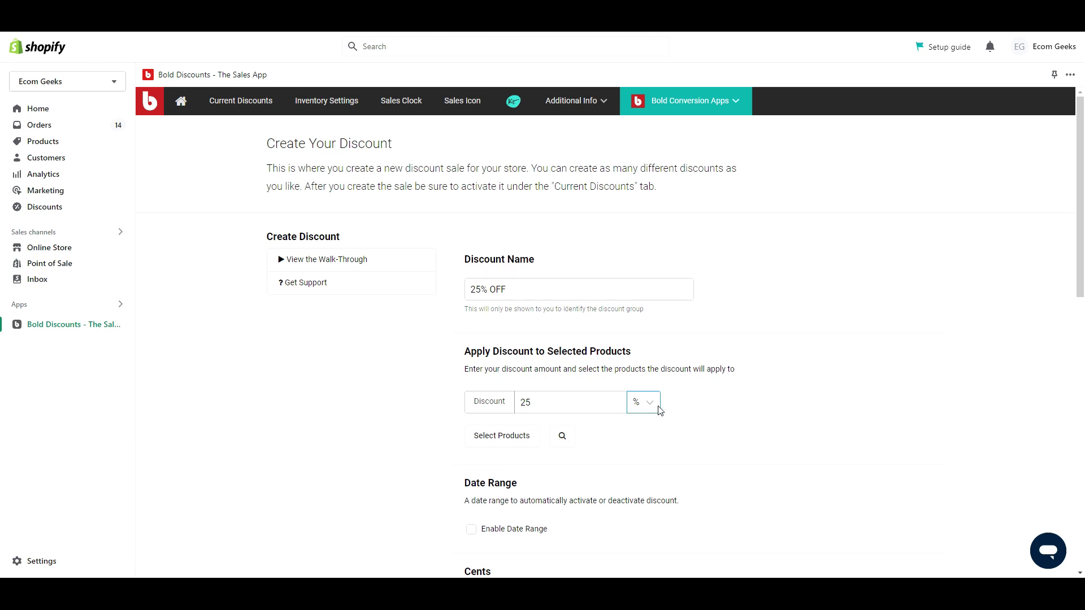
Select four products, including the cleaner spray, vegetable cutter, cleaning brush and Astronaut Galaxy Star Projector.
{"action": "left_click", "coordinate": [528, 440]}
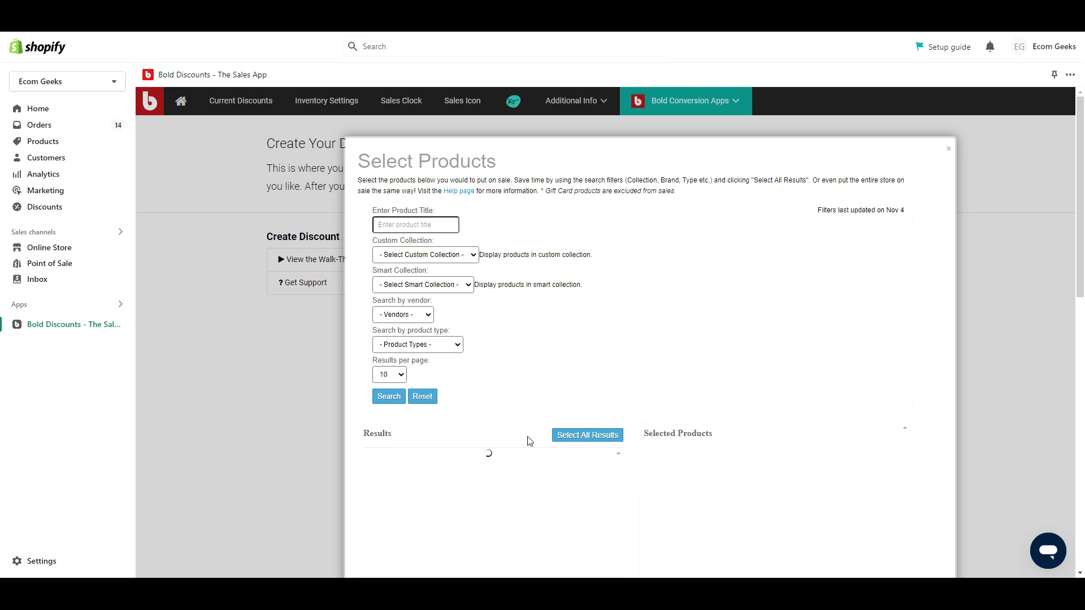
{"action": "scroll", "coordinate": [724, 368], "scroll_direction": "down", "scroll_amount": 2}
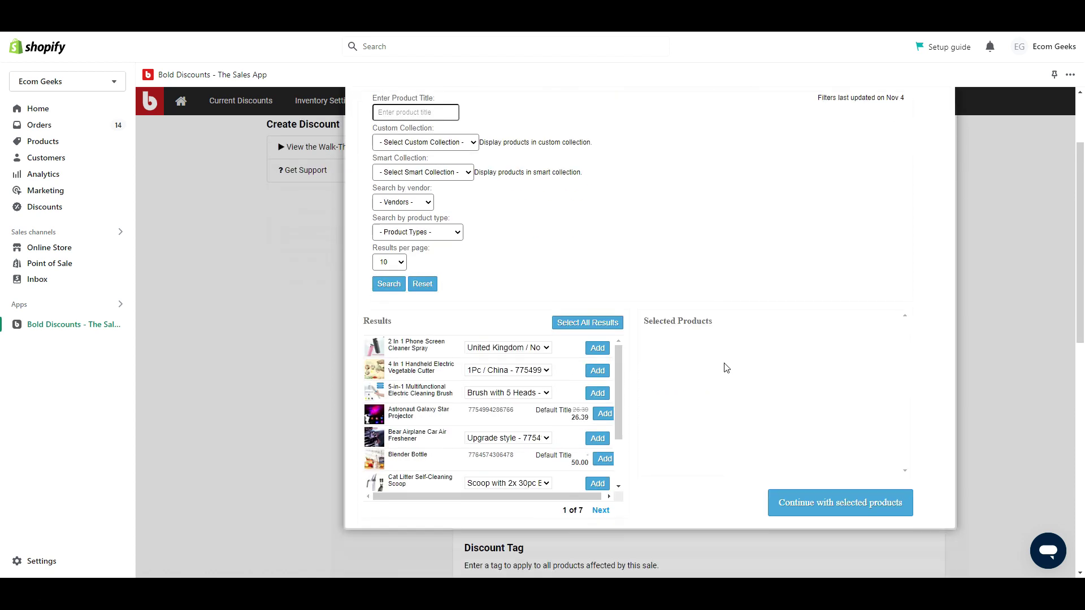
{"action": "left_click", "coordinate": [599, 348]}
{"action": "left_click", "coordinate": [598, 369]}
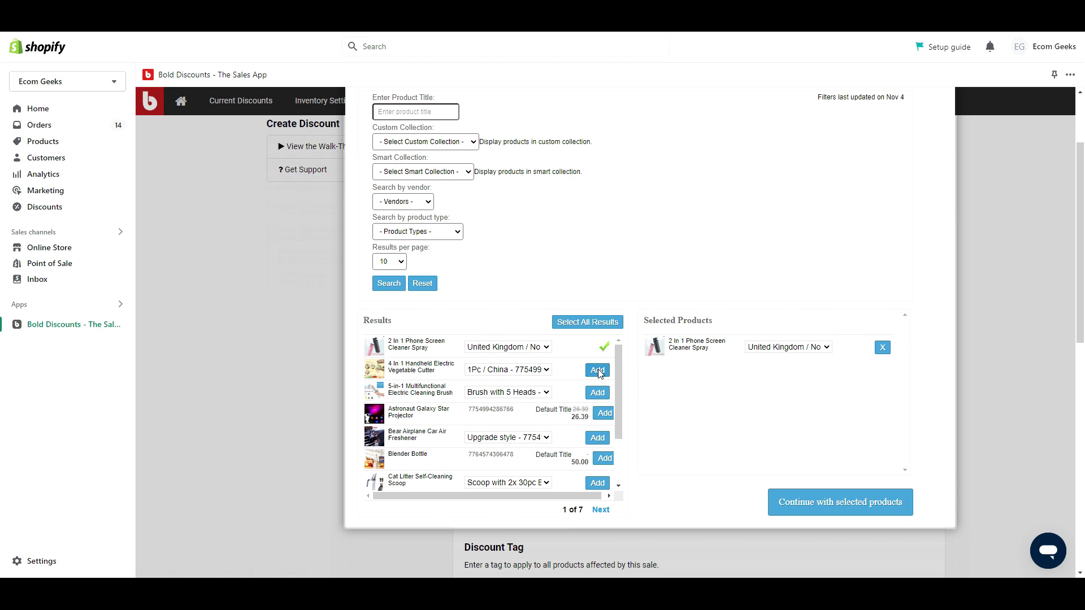
{"action": "left_click", "coordinate": [598, 394]}
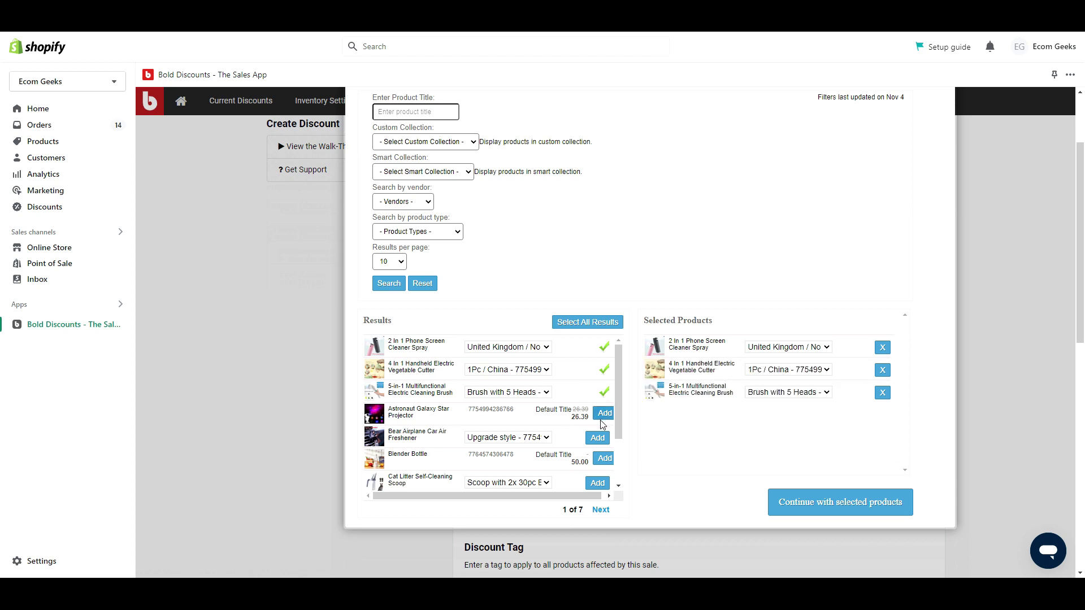
{"action": "left_click", "coordinate": [605, 416]}
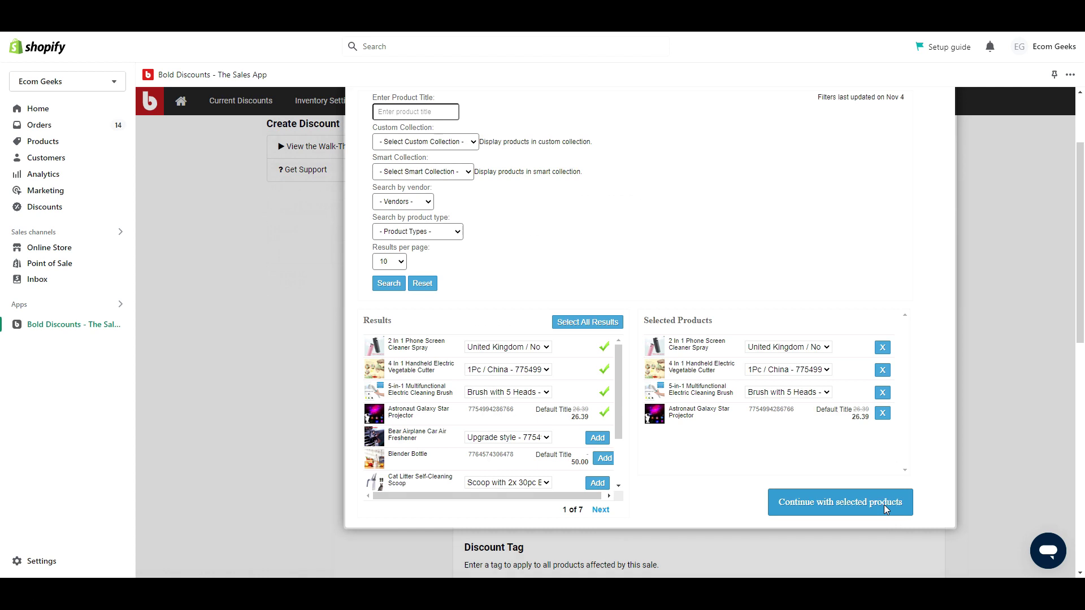
{"action": "left_click", "coordinate": [885, 507]}
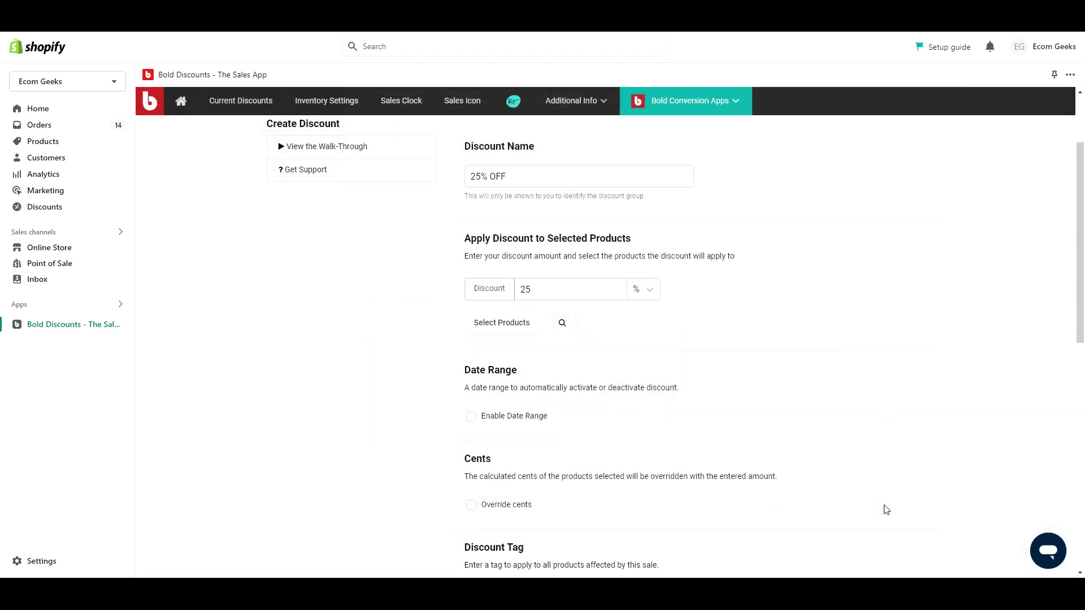
Set the date range to 2022-11-25, 0:00 to 23:59, and create the 25% OFF discount.
{"action": "left_click", "coordinate": [537, 428]}
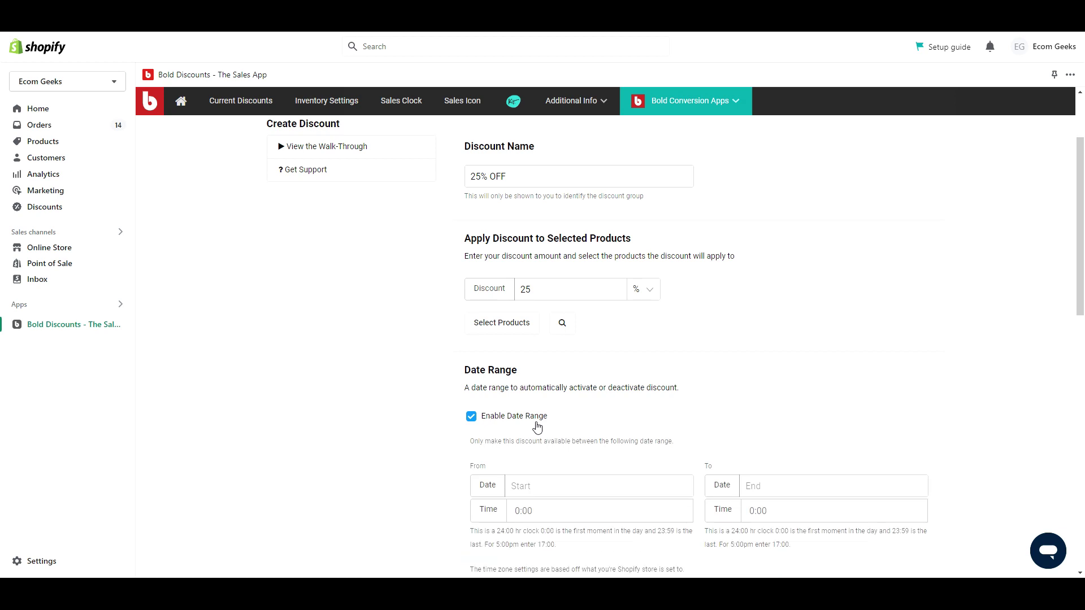
{"action": "left_click", "coordinate": [552, 486]}
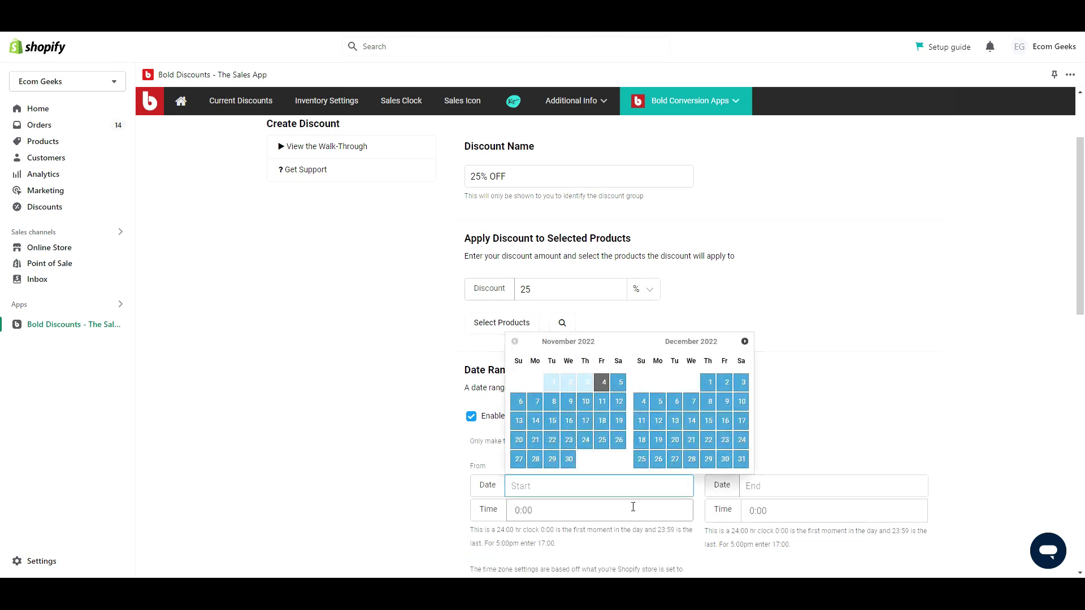
{"action": "left_click", "coordinate": [603, 445]}
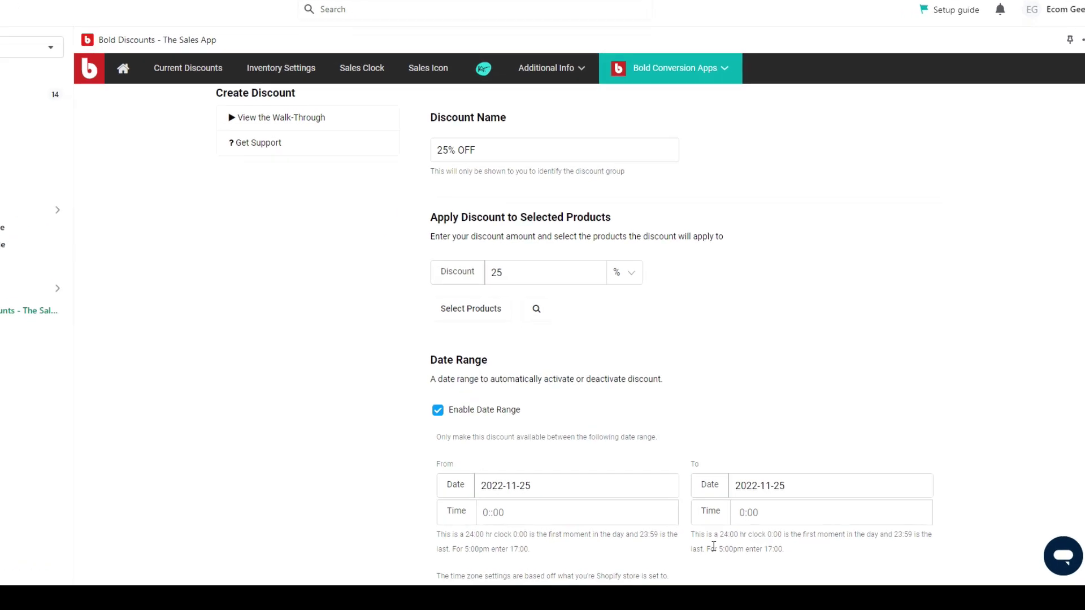
{"action": "key", "text": "ctrl+a"}
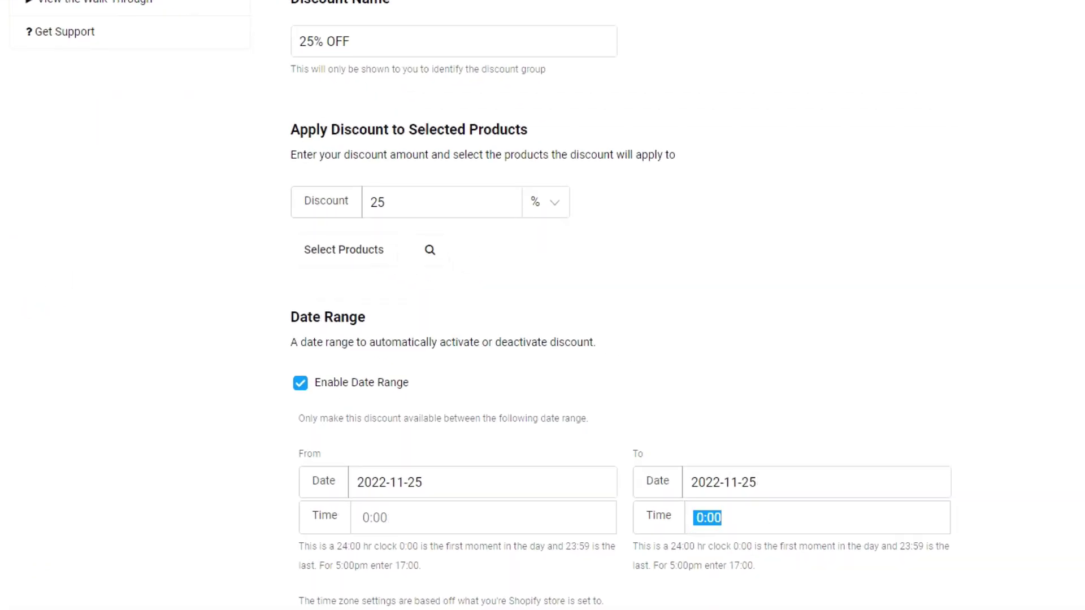
{"action": "type", "text": "23:59"}
{"action": "scroll", "coordinate": [1050, 390], "scroll_direction": "down", "scroll_amount": 6}
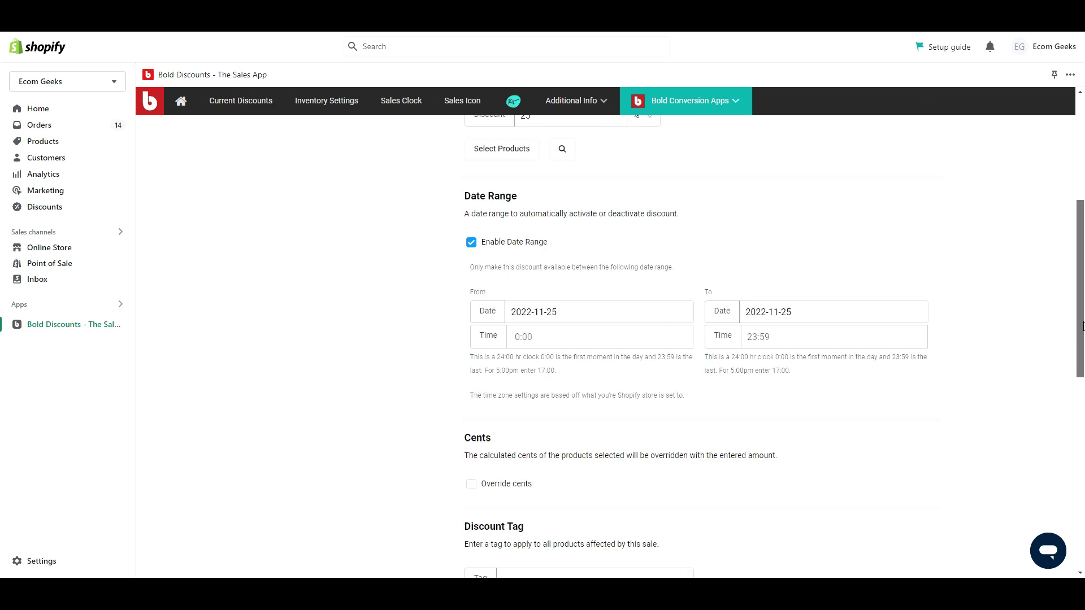
{"action": "scroll", "coordinate": [1082, 383], "scroll_direction": "down", "scroll_amount": 5}
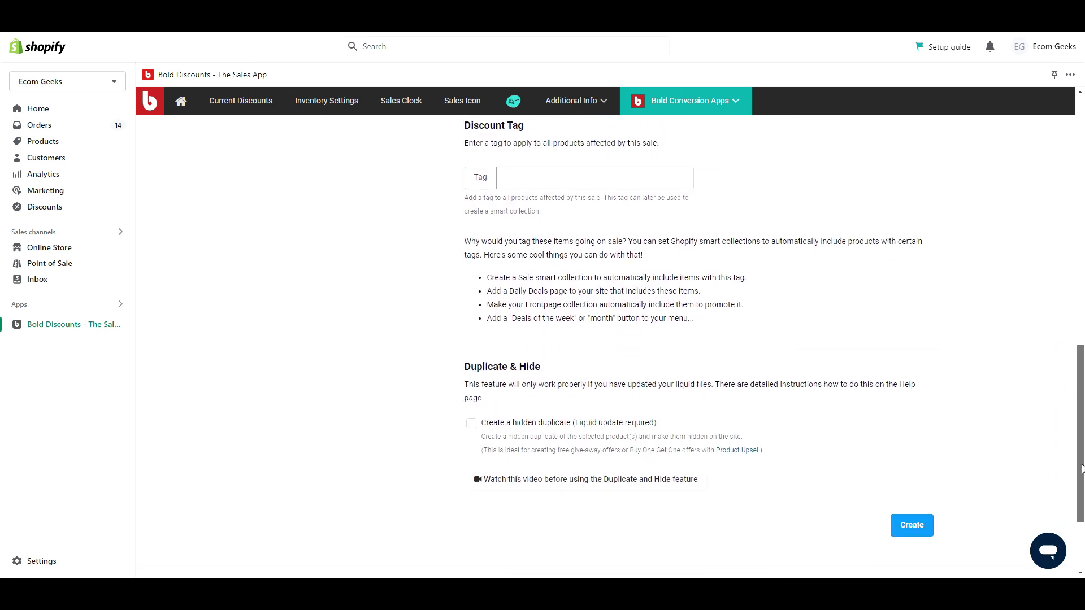
{"action": "left_click", "coordinate": [912, 526]}
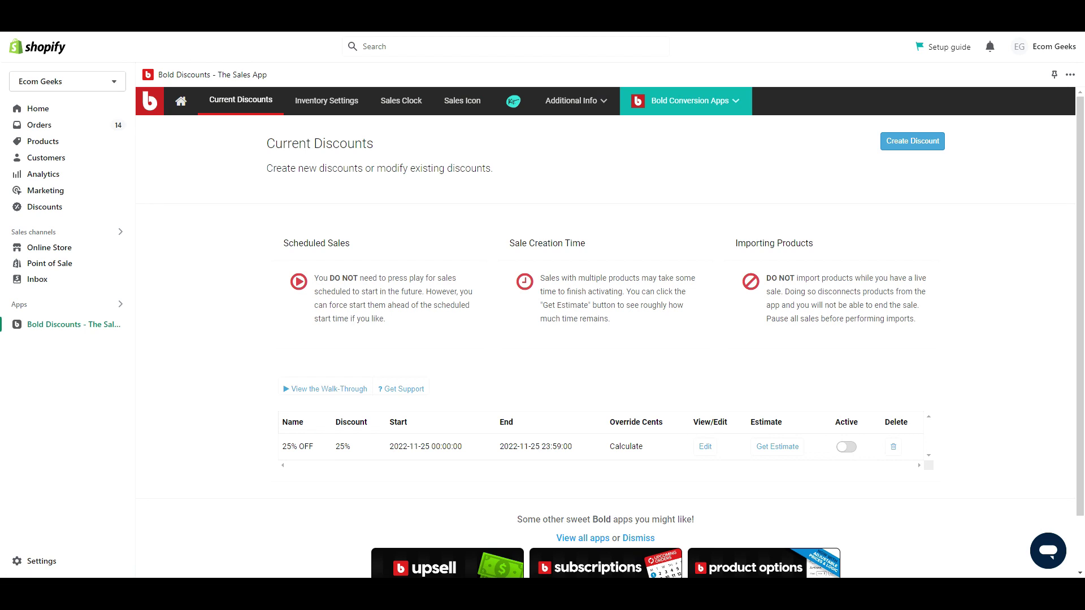
Start a second discount named 50% OFF with a 50 percent amount.
{"action": "left_click", "coordinate": [923, 147]}
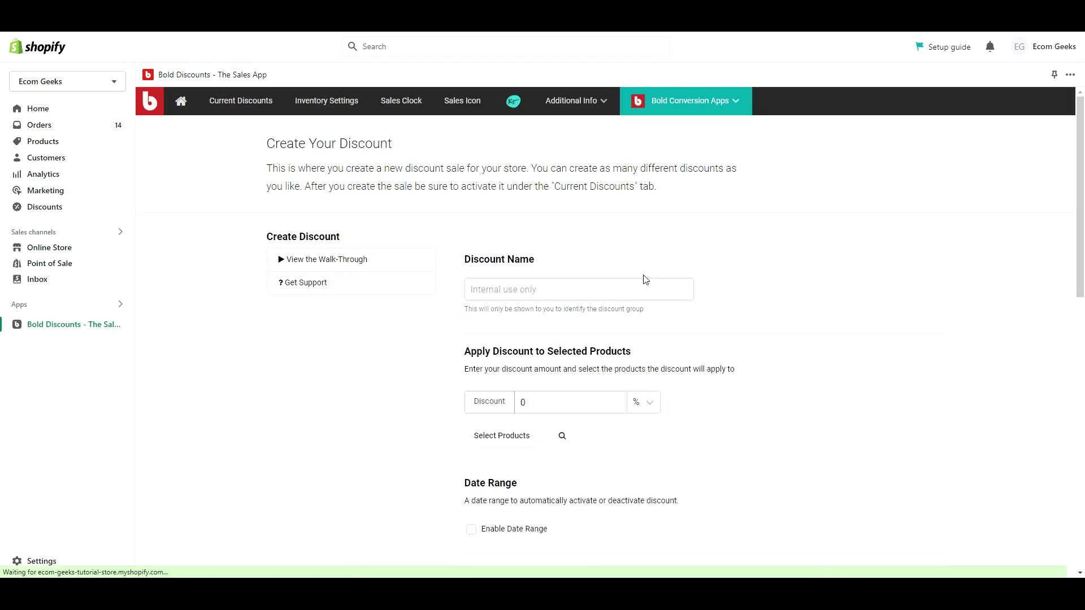
{"action": "left_click", "coordinate": [644, 282]}
{"action": "type", "text": "50% OFF"}
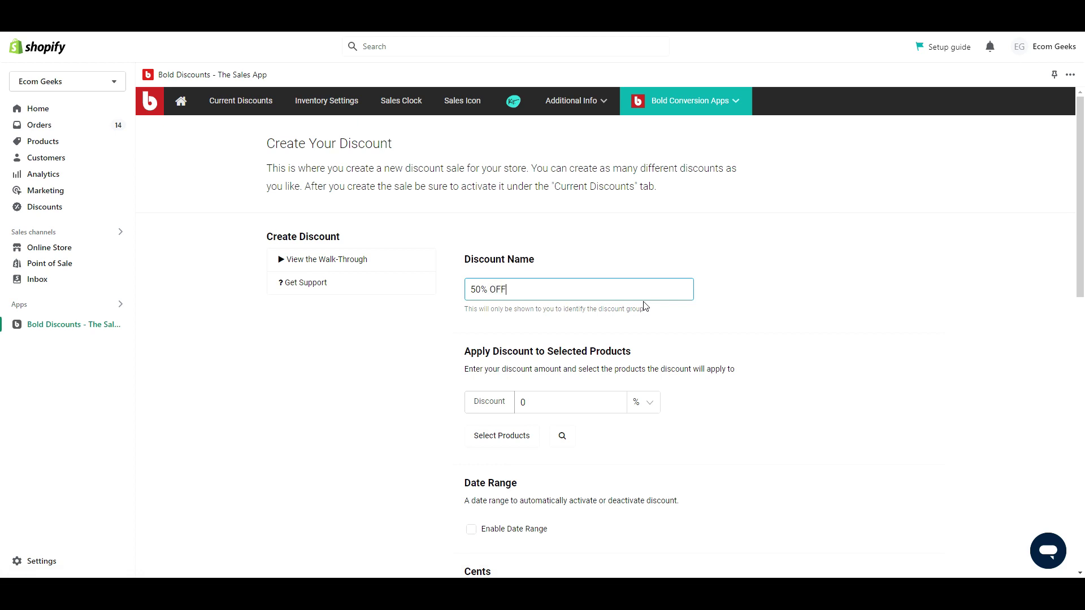
{"action": "left_click_drag", "start_coordinate": [557, 406], "coordinate": [508, 408]}
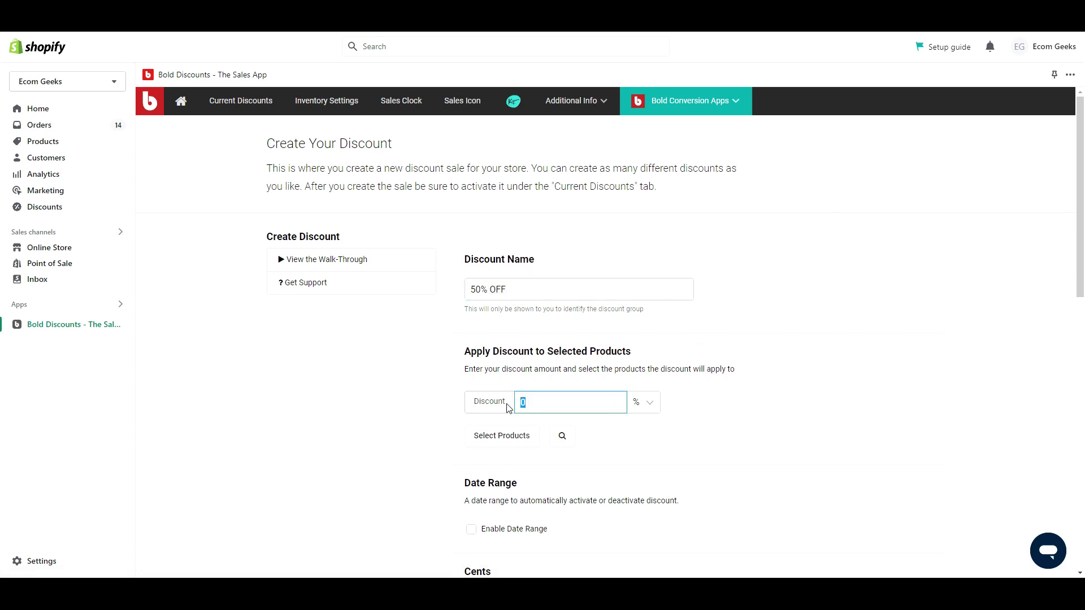
{"action": "type", "text": "50"}
{"action": "left_click", "coordinate": [615, 444]}
Apply it to all products in the Toys & Games smart collection.
{"action": "left_click", "coordinate": [511, 443]}
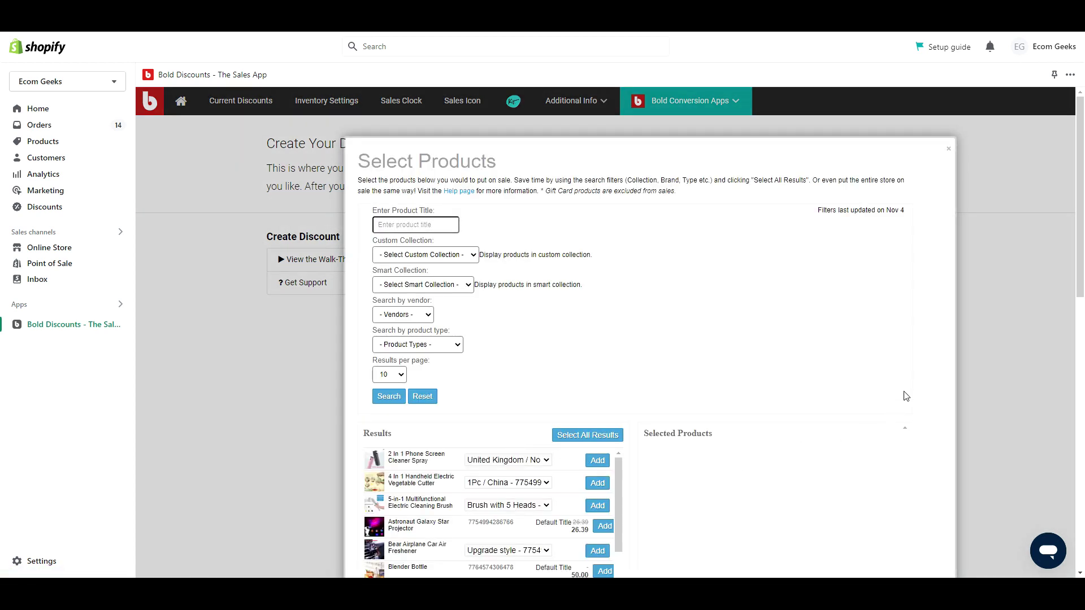
{"action": "left_click", "coordinate": [466, 286]}
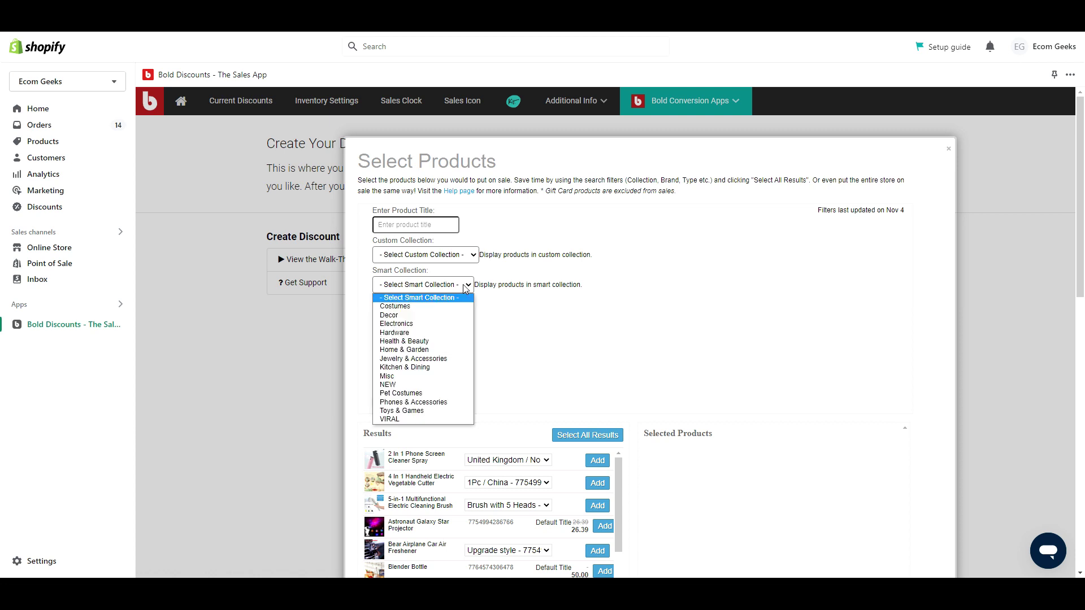
{"action": "left_click", "coordinate": [421, 411]}
{"action": "left_click", "coordinate": [387, 396]}
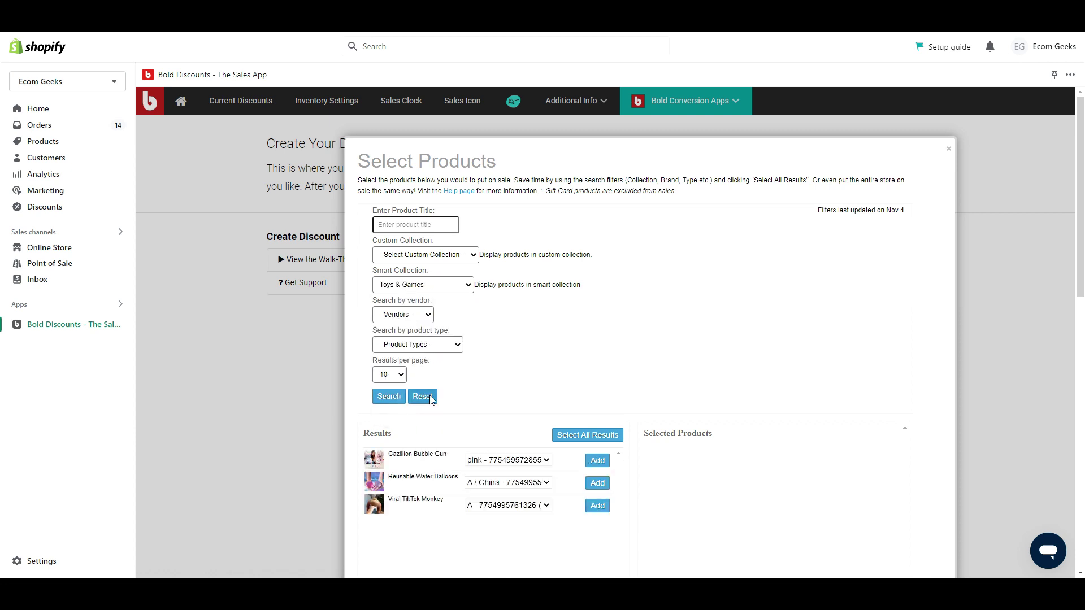
{"action": "left_click", "coordinate": [579, 440]}
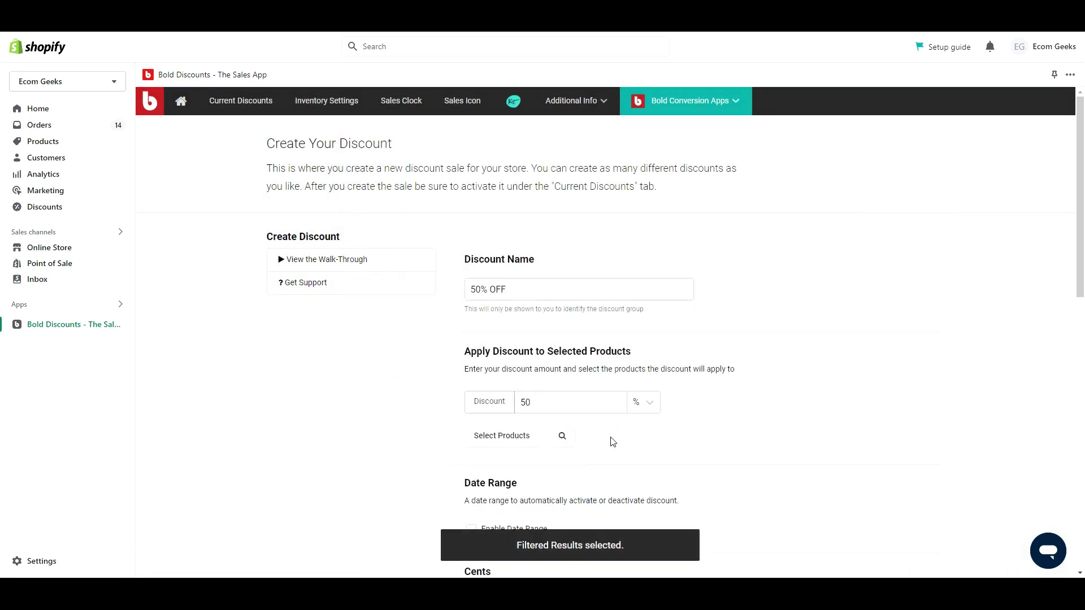
{"action": "scroll", "coordinate": [593, 396], "scroll_direction": "down", "scroll_amount": 5}
Schedule it for 2022-11-25 from 0:00 to 23:59 and create the discount.
{"action": "left_click", "coordinate": [471, 255]}
{"action": "left_click", "coordinate": [540, 319]}
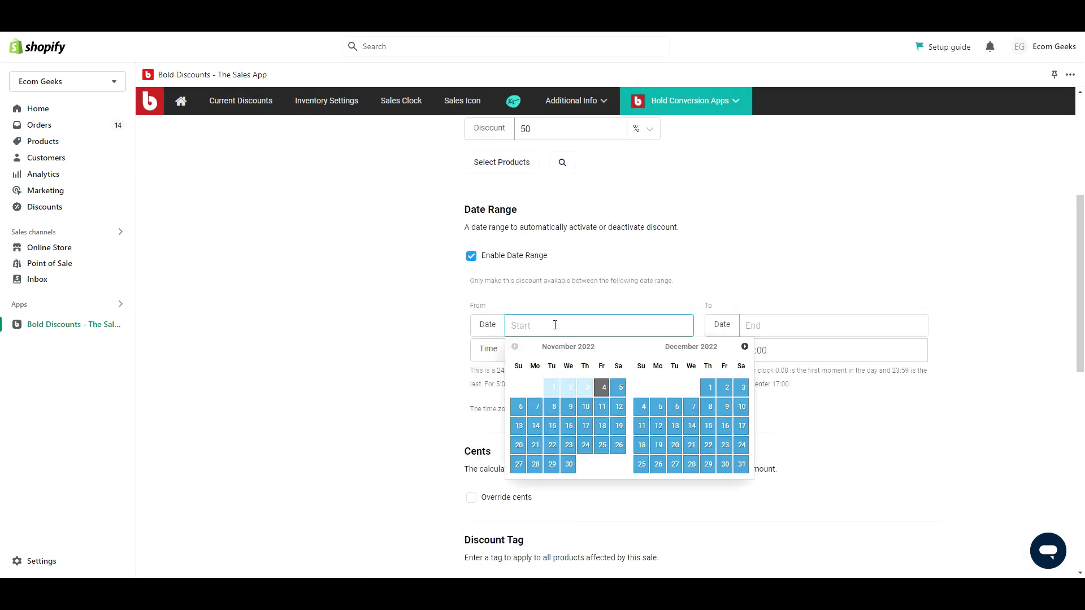
{"action": "left_click", "coordinate": [603, 447]}
{"action": "key", "text": "Tab"}
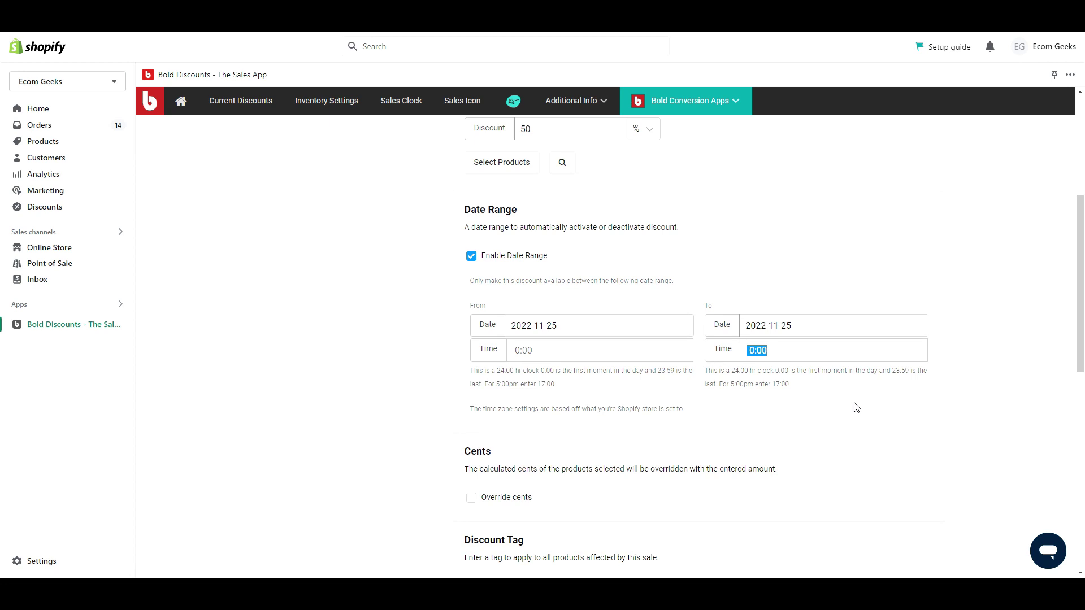
{"action": "type", "text": "23:59"}
{"action": "left_click_drag", "start_coordinate": [1083, 324], "coordinate": [1065, 471]}
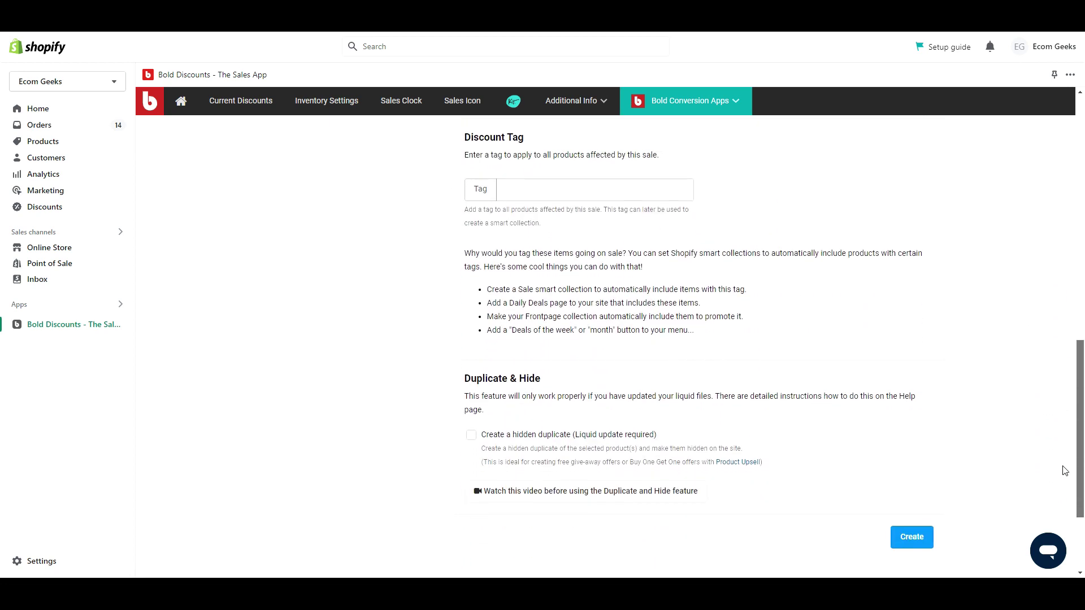
{"action": "left_click", "coordinate": [926, 539]}
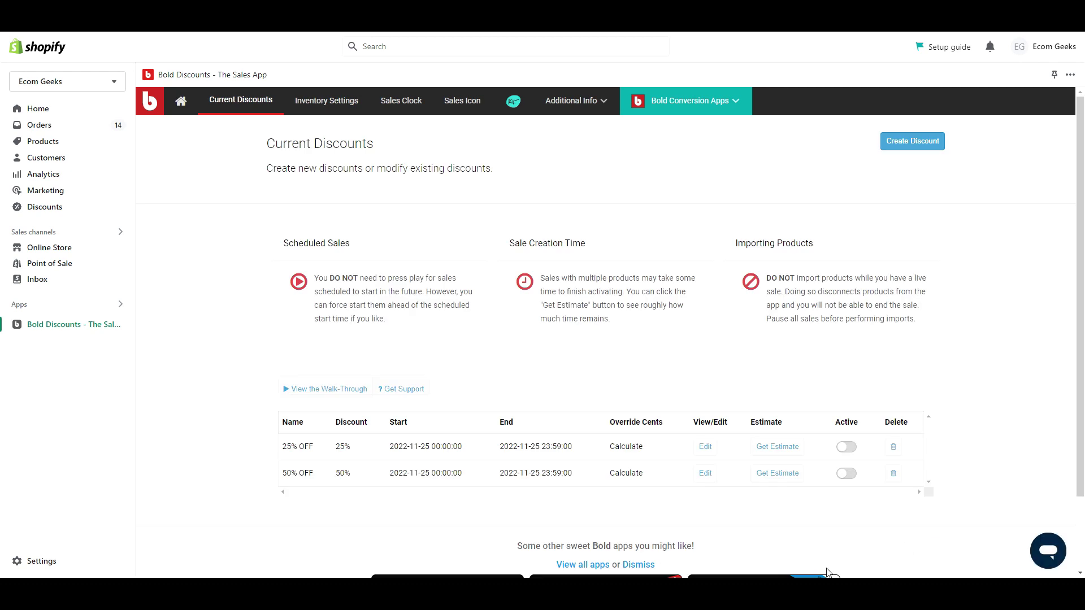
Switch the 25% OFF discount to active.
{"action": "left_click", "coordinate": [854, 451]}
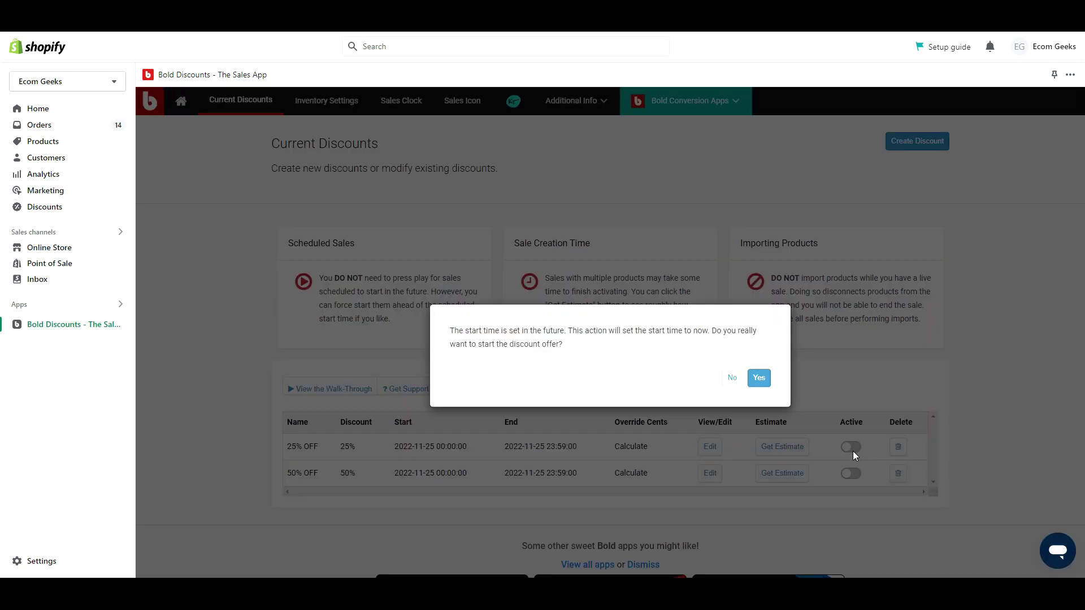